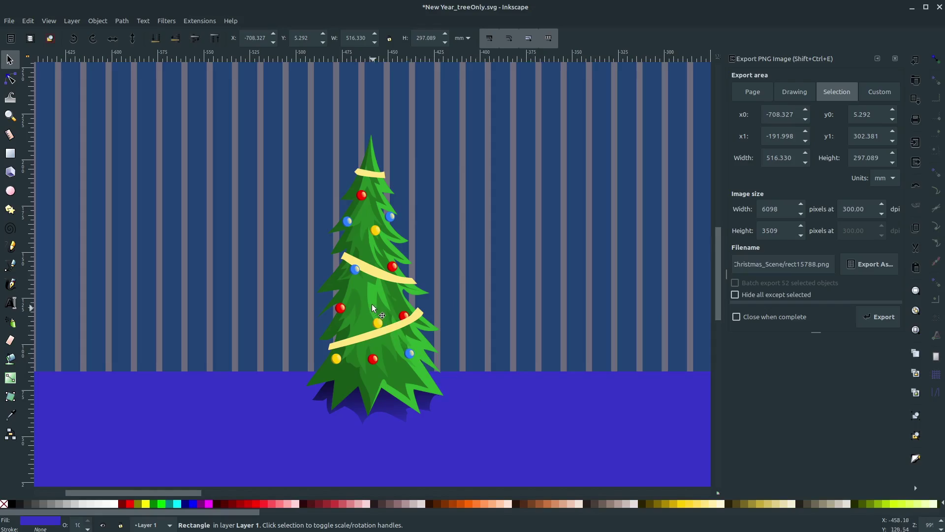
- Move the decorated Christmas tree slightly to the right on the striped background, leaving the floor rectangle selected
{"action": "left_click", "coordinate": [371, 307]}
{"action": "left_click_drag", "start_coordinate": [373, 308], "coordinate": [380, 309]}
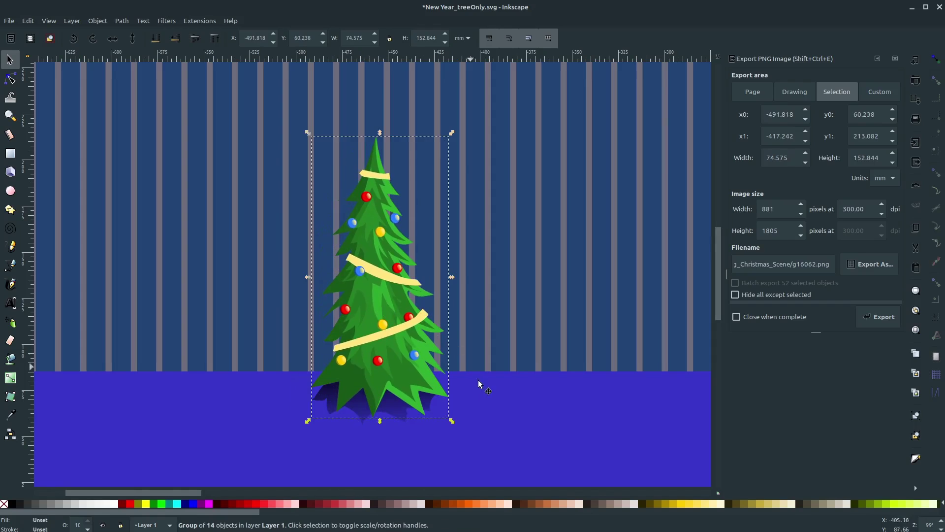
{"action": "left_click", "coordinate": [510, 422]}
- Examine the standalone decorated tree and the finished Christmas room scene below it as reference for the drawing
{"action": "scroll", "coordinate": [366, 291], "scroll_direction": "down", "scroll_amount": 2}
{"action": "scroll", "coordinate": [366, 313], "scroll_direction": "down", "scroll_amount": 15}
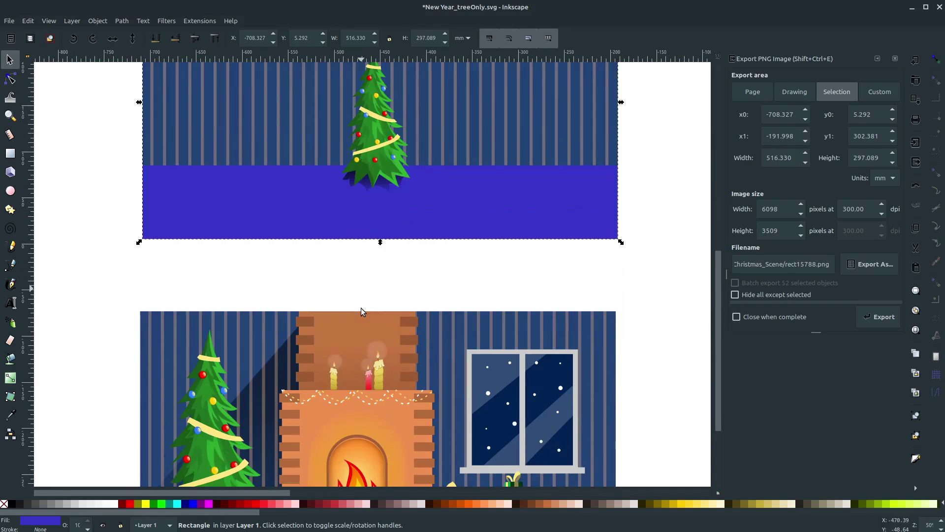
{"action": "scroll", "coordinate": [366, 314], "scroll_direction": "down", "scroll_amount": 2}
{"action": "scroll", "coordinate": [366, 314], "scroll_direction": "up", "scroll_amount": 1}
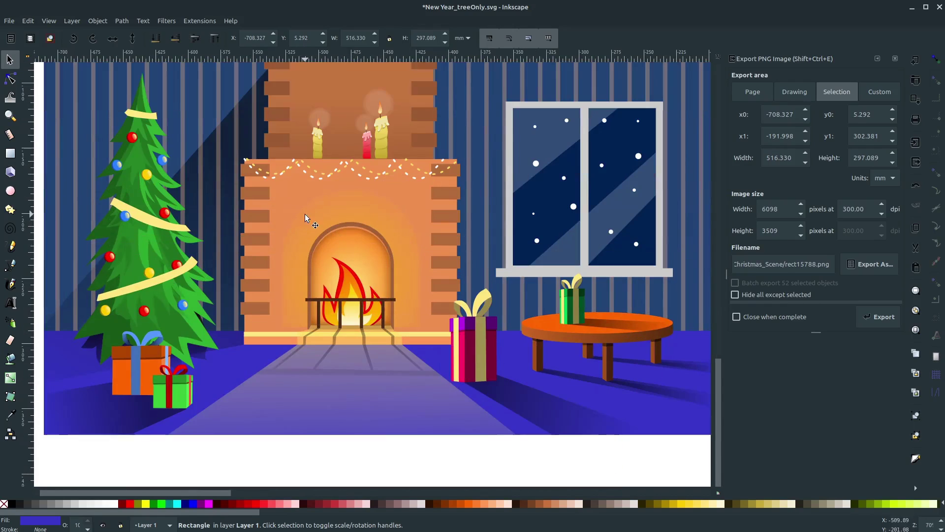
{"action": "scroll", "coordinate": [305, 218], "scroll_direction": "up", "scroll_amount": 3}
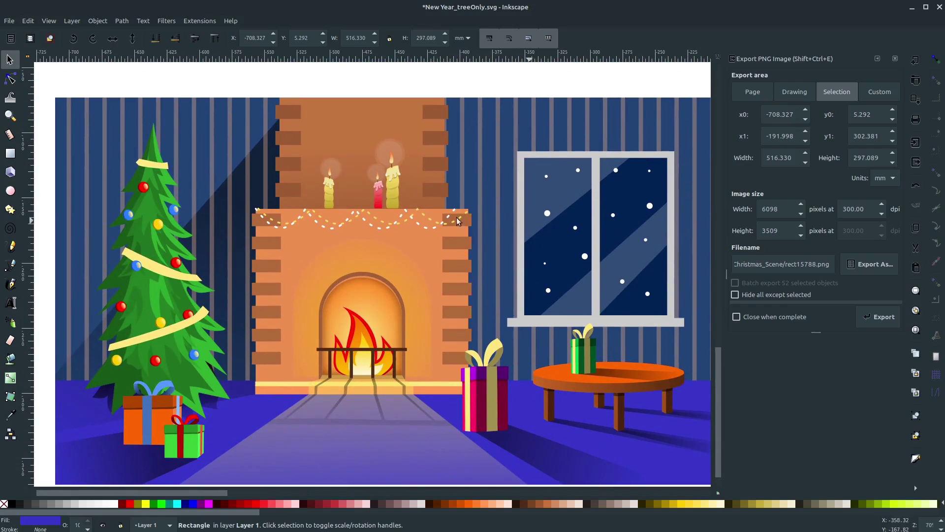
{"action": "scroll", "coordinate": [430, 291], "scroll_direction": "down", "scroll_amount": 2}
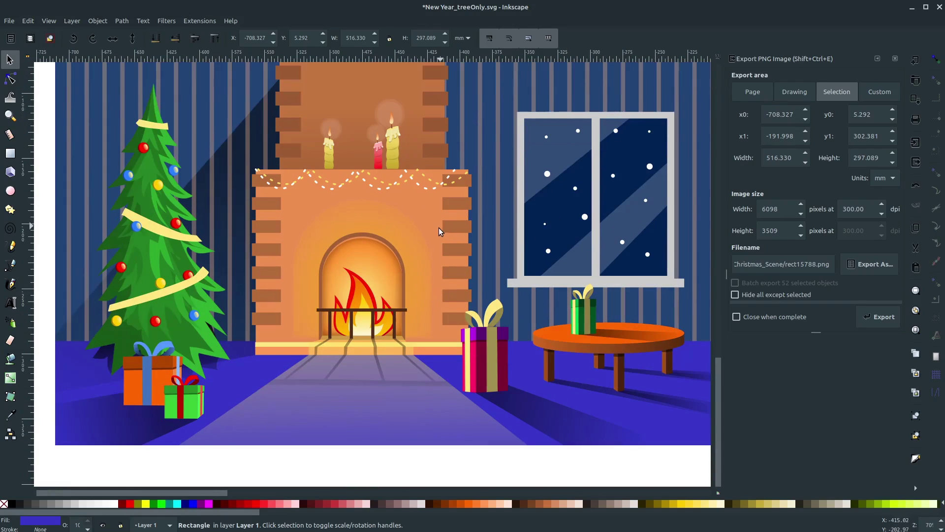
{"action": "scroll", "coordinate": [440, 233], "scroll_direction": "up", "scroll_amount": 6}
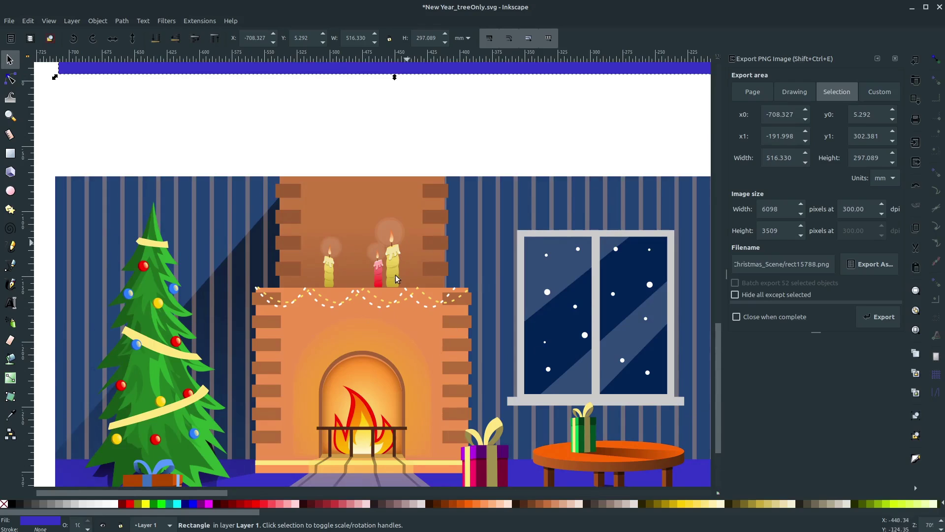
{"action": "scroll", "coordinate": [394, 282], "scroll_direction": "up", "scroll_amount": 12}
{"action": "scroll", "coordinate": [395, 283], "scroll_direction": "up", "scroll_amount": 1, "text": "ctrl"}
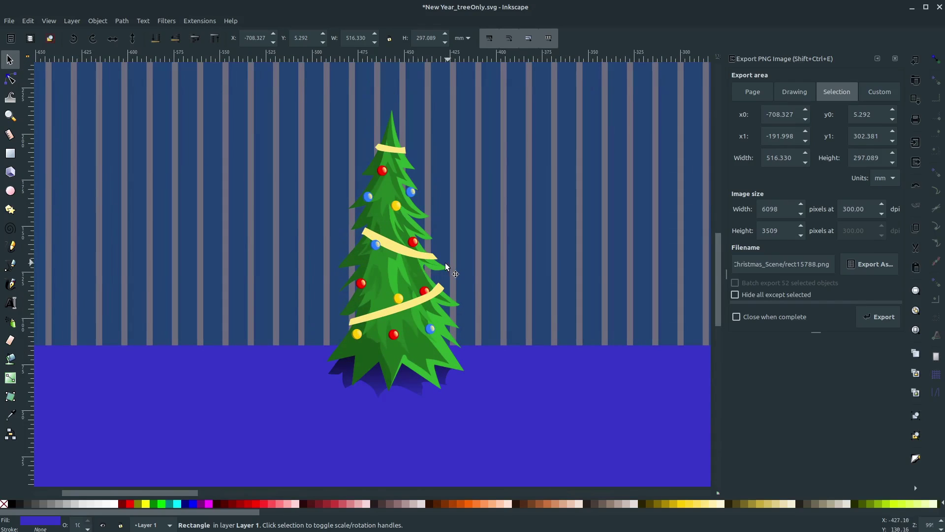
{"action": "scroll", "coordinate": [446, 266], "scroll_direction": "up", "scroll_amount": 1, "text": "ctrl"}
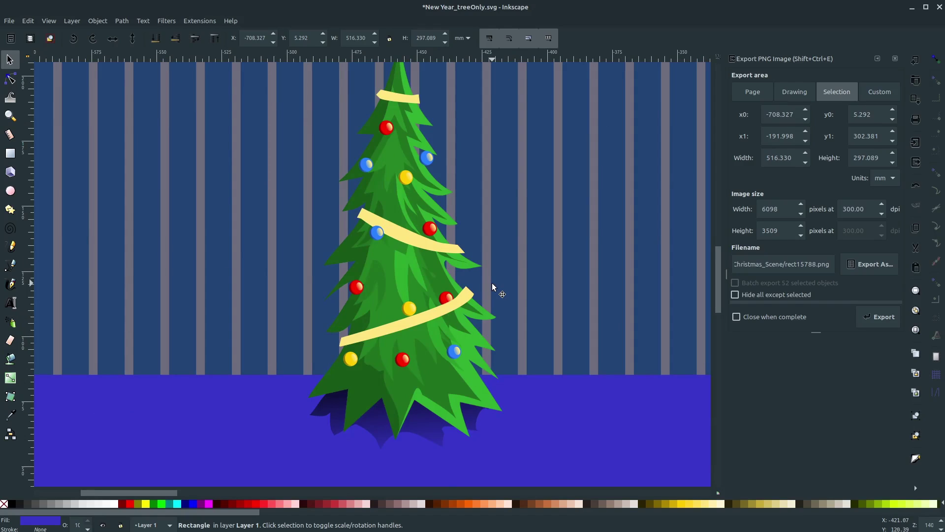
{"action": "scroll", "coordinate": [520, 269], "scroll_direction": "down", "scroll_amount": 1, "text": "ctrl"}
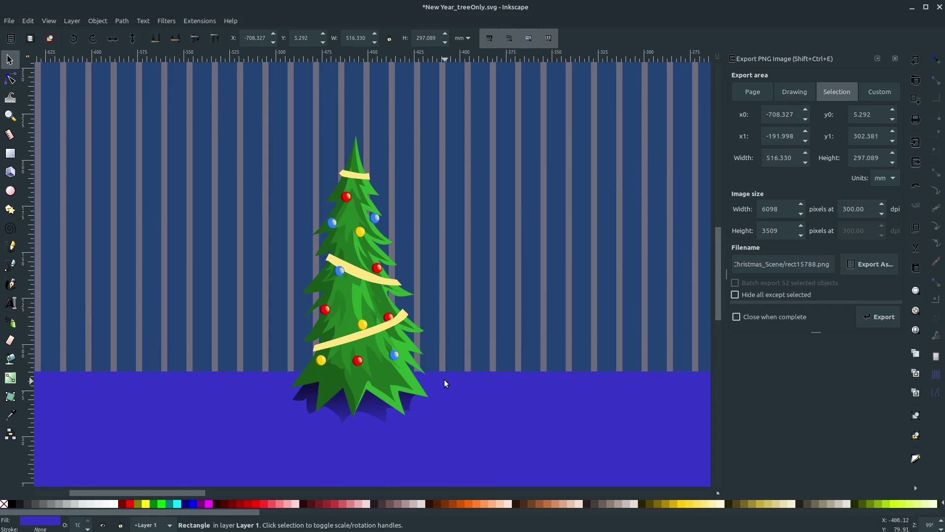
{"action": "scroll", "coordinate": [427, 283], "scroll_direction": "down", "scroll_amount": 20}
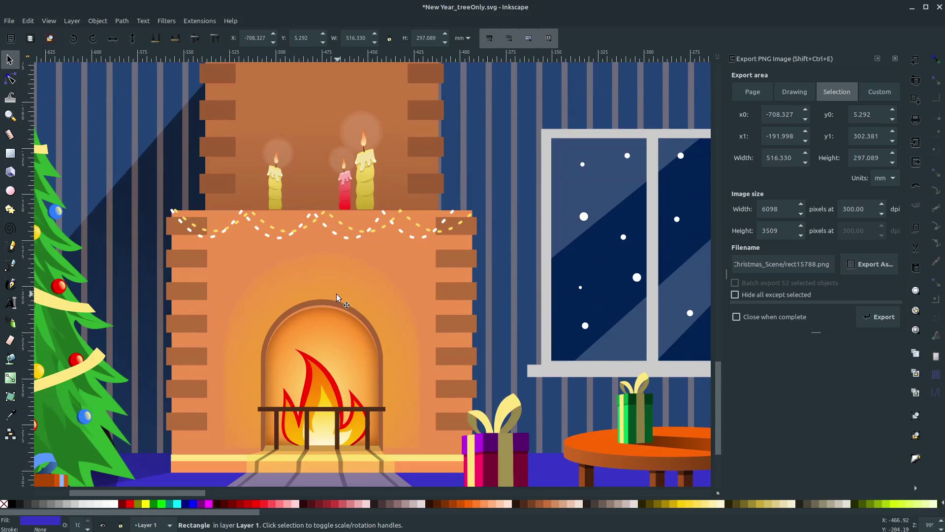
{"action": "left_click_drag", "start_coordinate": [336, 298], "coordinate": [459, 241]}
{"action": "scroll", "coordinate": [394, 269], "scroll_direction": "down", "scroll_amount": 2, "text": "ctrl"}
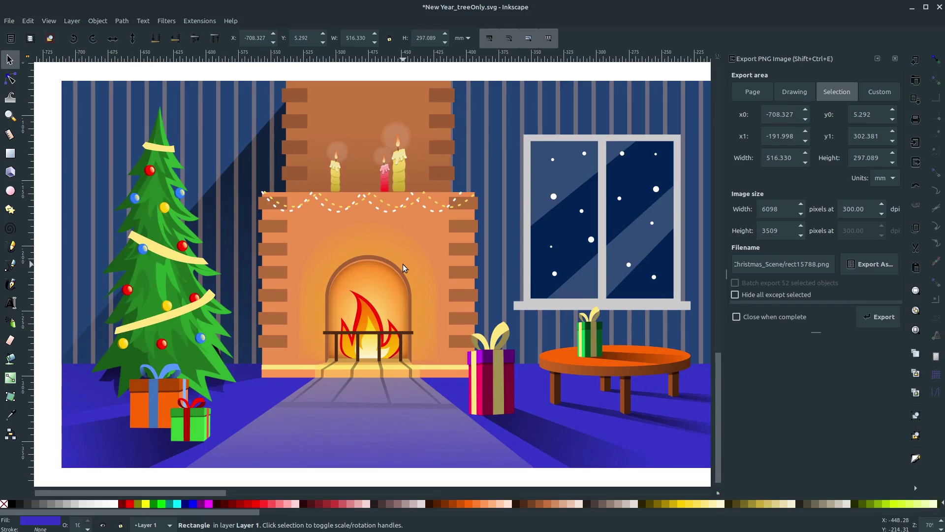
{"action": "scroll", "coordinate": [403, 268], "scroll_direction": "down", "scroll_amount": 2}
{"action": "scroll", "coordinate": [391, 308], "scroll_direction": "up", "scroll_amount": 15}
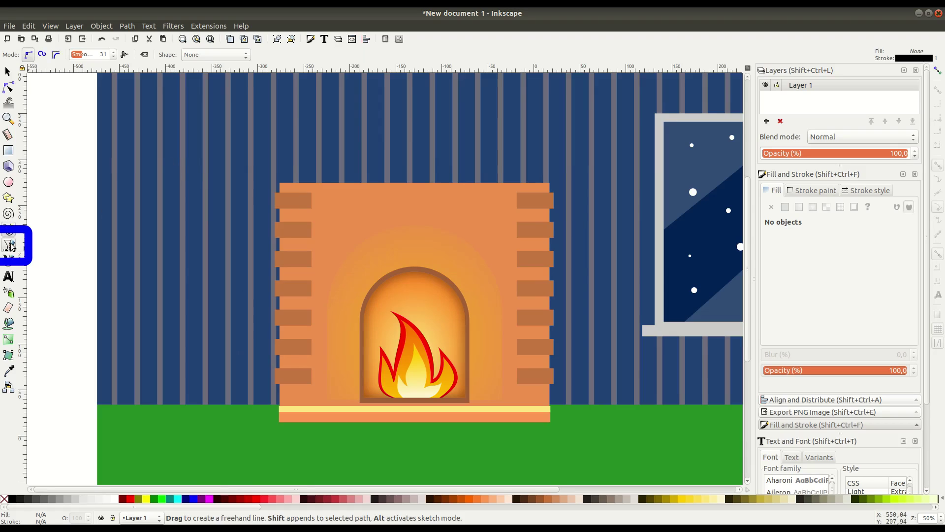
- Start a Bezier path for a fir tree beside the fireplace, drawing its jagged left edge from the tip down to the floor
{"action": "left_click", "coordinate": [9, 244]}
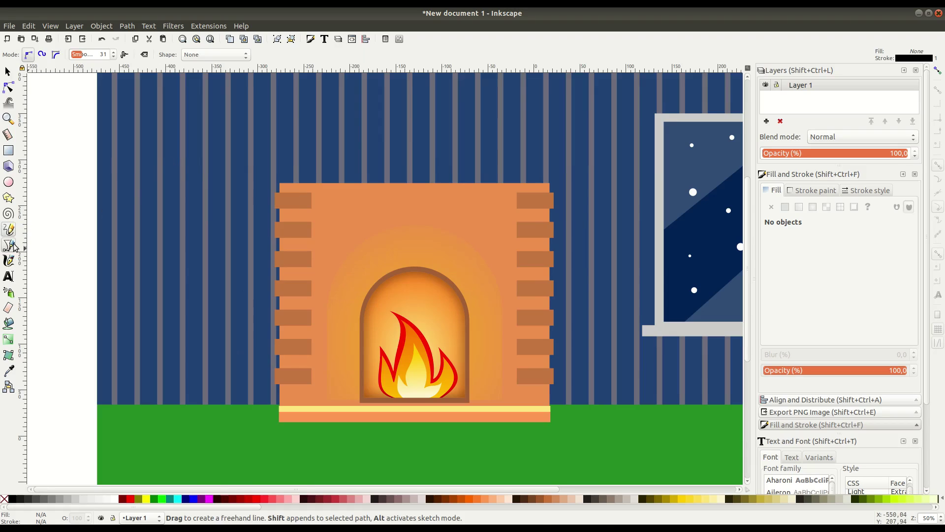
{"action": "left_click", "coordinate": [168, 121]}
{"action": "left_click", "coordinate": [122, 213]}
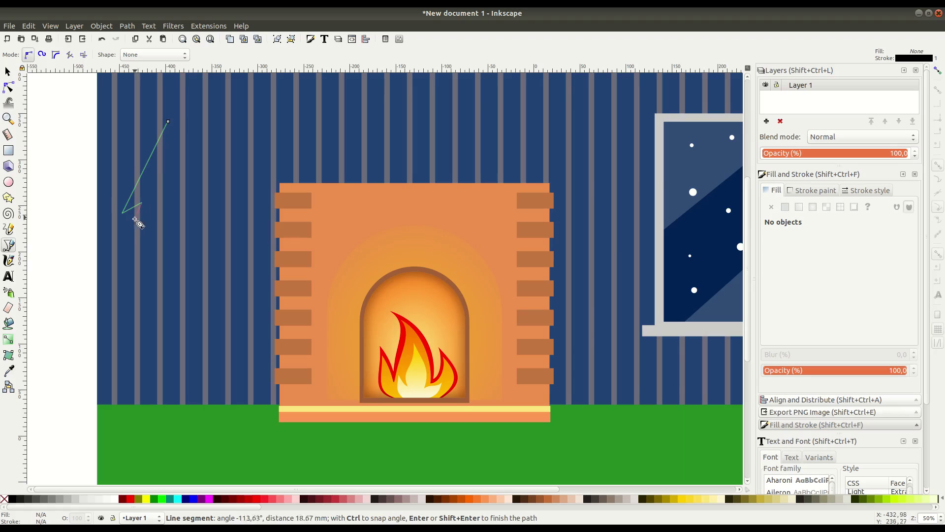
{"action": "left_click", "coordinate": [122, 239]}
{"action": "left_click", "coordinate": [139, 231]}
{"action": "left_click", "coordinate": [132, 254]}
{"action": "left_click", "coordinate": [140, 252]}
{"action": "left_click", "coordinate": [116, 304]}
{"action": "left_click", "coordinate": [132, 298]}
{"action": "left_click", "coordinate": [129, 312]}
{"action": "left_click_drag", "start_coordinate": [132, 310], "coordinate": [129, 326]}
{"action": "left_click", "coordinate": [115, 351]}
{"action": "left_click", "coordinate": [129, 347]}
{"action": "left_click", "coordinate": [102, 409]}
- Continue the tree path with a row of pointed spikes along its base, reaching toward the fireplace's lower-left corner
{"action": "left_click", "coordinate": [119, 430]}
{"action": "left_click", "coordinate": [150, 413]}
{"action": "left_click", "coordinate": [175, 451]}
{"action": "left_click", "coordinate": [175, 416]}
{"action": "left_click", "coordinate": [220, 445]}
{"action": "left_click_drag", "start_coordinate": [210, 416], "coordinate": [216, 419]}
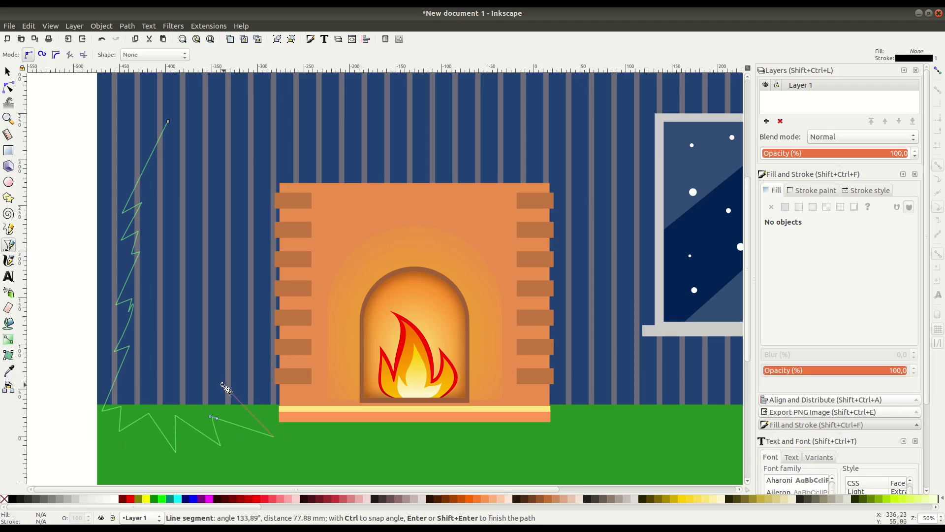
- Draw the tree's jagged right edge up to the tip, close the path and shift its top node slightly left
{"action": "left_click", "coordinate": [220, 382]}
{"action": "left_click", "coordinate": [248, 383]}
{"action": "left_click", "coordinate": [225, 370]}
{"action": "left_click", "coordinate": [236, 369]}
{"action": "left_click", "coordinate": [214, 343]}
{"action": "left_click_drag", "start_coordinate": [242, 347], "coordinate": [243, 350]}
{"action": "left_click", "coordinate": [195, 288]}
{"action": "left_click", "coordinate": [217, 299]}
{"action": "left_click", "coordinate": [201, 269]}
{"action": "left_click", "coordinate": [211, 269]}
{"action": "left_click", "coordinate": [191, 244]}
{"action": "left_click", "coordinate": [206, 244]}
{"action": "left_click", "coordinate": [174, 207]}
{"action": "left_click", "coordinate": [193, 215]}
{"action": "left_click", "coordinate": [184, 194]}
{"action": "left_click", "coordinate": [198, 194]}
{"action": "left_click", "coordinate": [168, 121]}
{"action": "key", "text": "s"}
{"action": "left_click", "coordinate": [9, 88]}
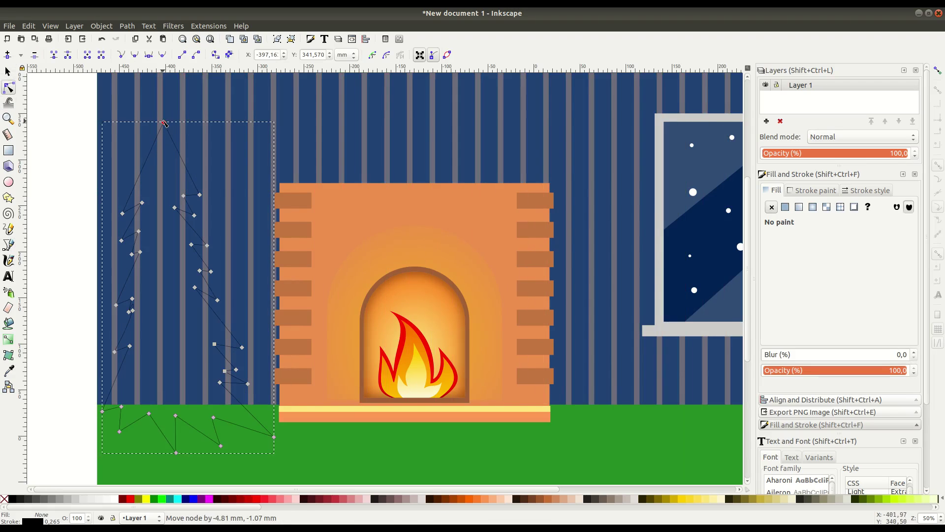
- Remove the tree outline's stroke and give the shape a flat green fill, 268b26ff
{"action": "left_click", "coordinate": [788, 194]}
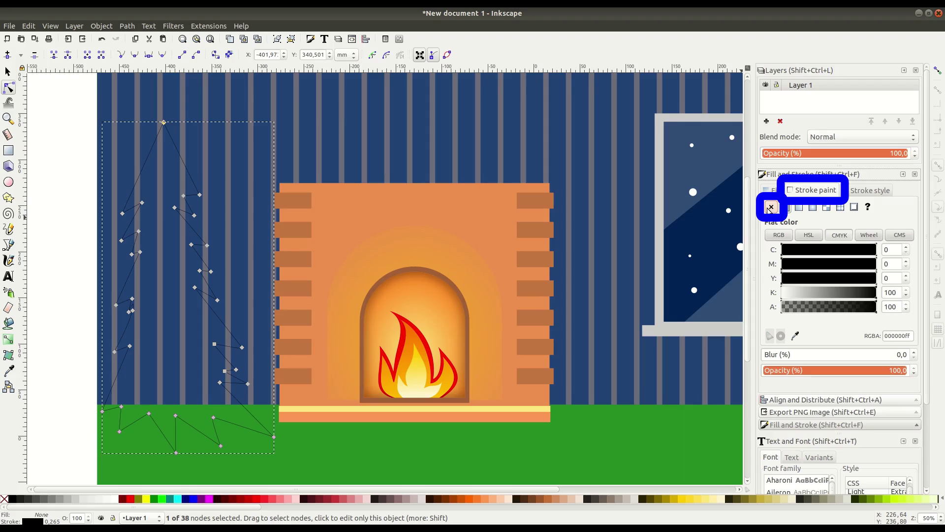
{"action": "left_click", "coordinate": [771, 208]}
{"action": "left_click", "coordinate": [775, 192]}
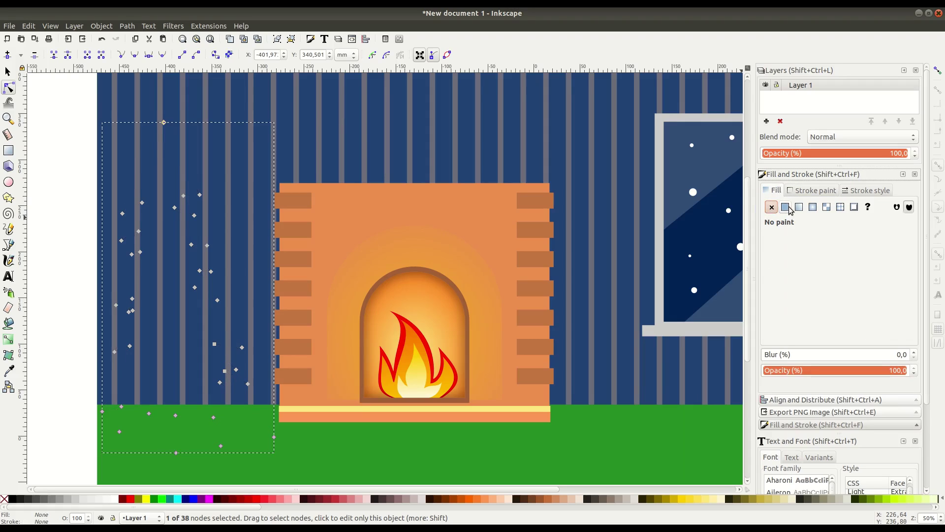
{"action": "left_click", "coordinate": [786, 207]}
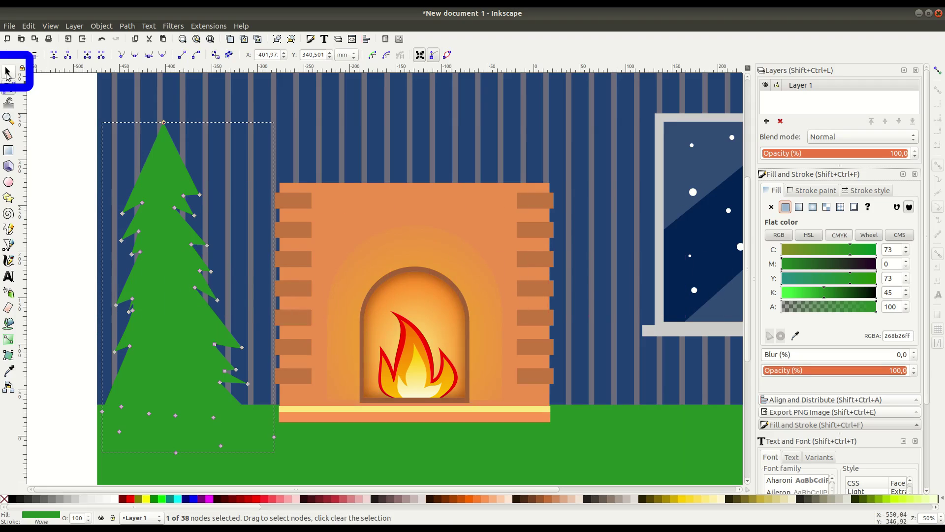
- Move the tree slightly to the right and darken its green fill to a black (K) value of 55
{"action": "left_click", "coordinate": [7, 73]}
{"action": "left_click_drag", "start_coordinate": [160, 262], "coordinate": [171, 260]}
{"action": "left_click_drag", "start_coordinate": [827, 295], "coordinate": [835, 294]}
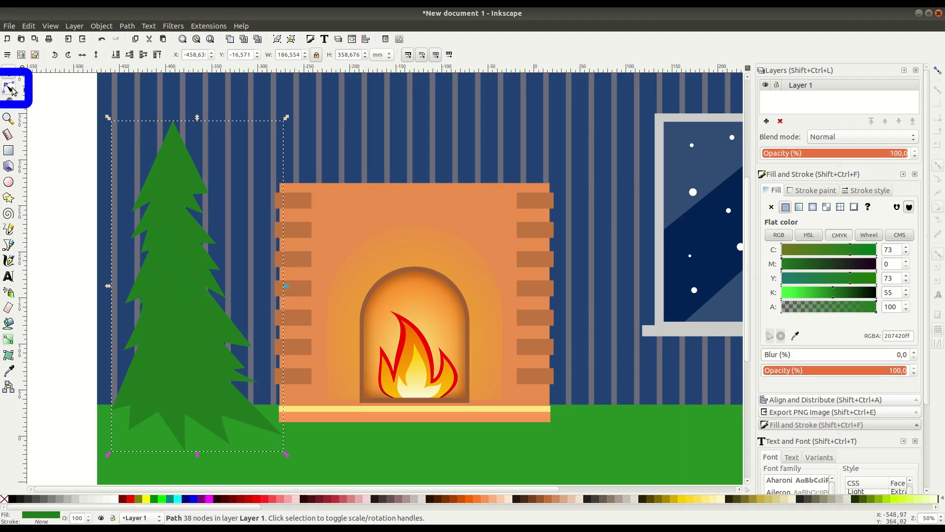
- Reshape the tree's base by repositioning its bottom spikes and lowering the tip of the lowest right branch
{"action": "left_click", "coordinate": [13, 89]}
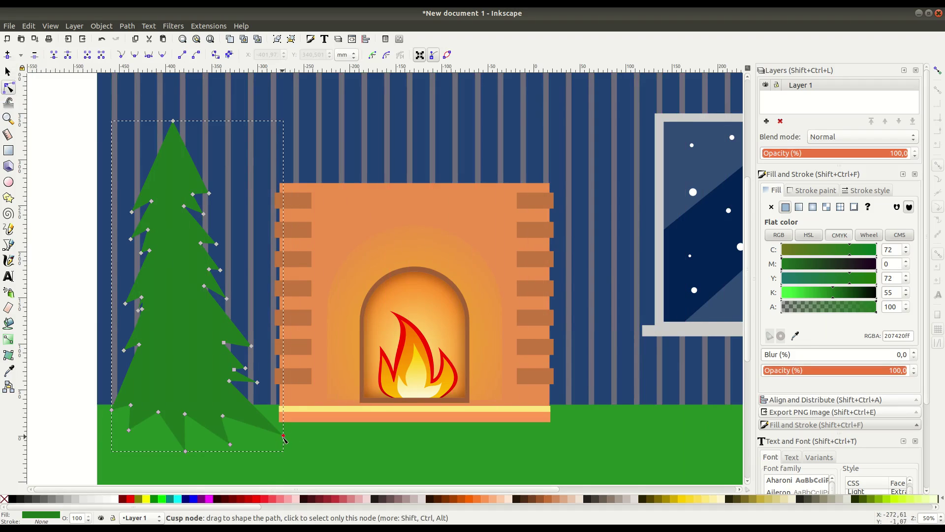
{"action": "left_click_drag", "start_coordinate": [285, 442], "coordinate": [257, 423]}
{"action": "left_click_drag", "start_coordinate": [186, 451], "coordinate": [100, 416]}
{"action": "left_click", "coordinate": [258, 383]}
{"action": "left_click_drag", "start_coordinate": [258, 384], "coordinate": [256, 396]}
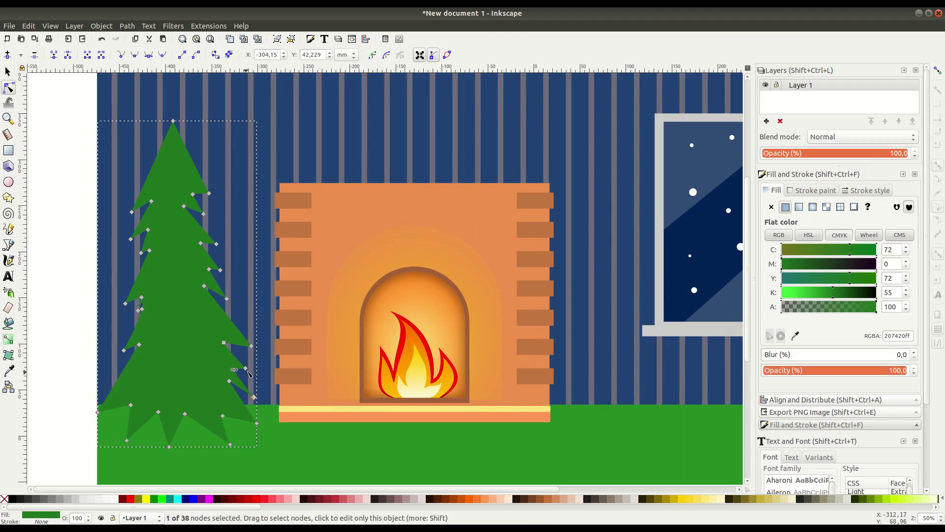
- Adjust the nodes of the tree's left-side branches, extending the tips outward and shifting the notches between them
{"action": "left_click_drag", "start_coordinate": [125, 350], "coordinate": [112, 358]}
{"action": "left_click", "coordinate": [137, 312]}
{"action": "left_click", "coordinate": [144, 314]}
{"action": "left_click_drag", "start_coordinate": [138, 311], "coordinate": [133, 318]}
{"action": "left_click", "coordinate": [144, 274]}
{"action": "left_click_drag", "start_coordinate": [165, 219], "coordinate": [128, 284]}
{"action": "left_click_drag", "start_coordinate": [149, 251], "coordinate": [145, 252]}
{"action": "left_click_drag", "start_coordinate": [122, 302], "coordinate": [126, 326]}
{"action": "left_click_drag", "start_coordinate": [132, 318], "coordinate": [132, 352]}
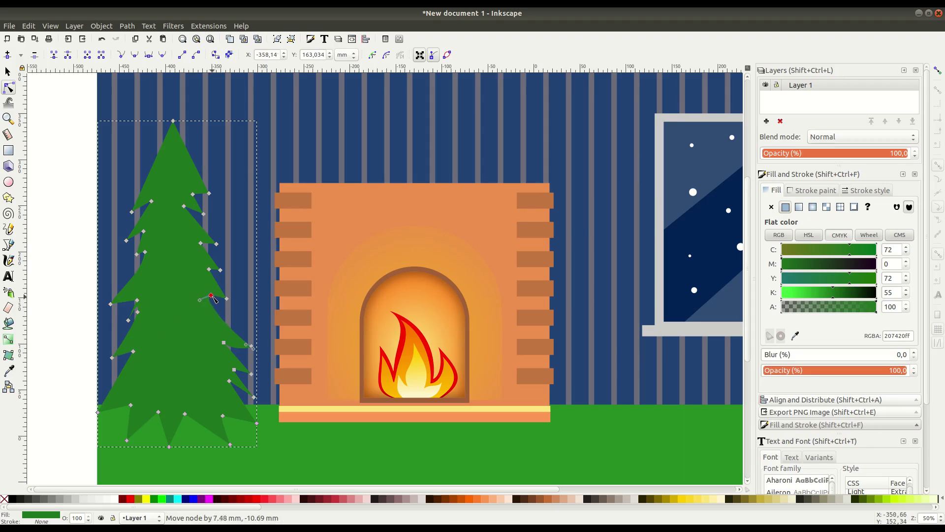
- Refine the right and upper-left branch nodes and bend the tree's straight edges into soft curves
{"action": "left_click_drag", "start_coordinate": [209, 269], "coordinate": [190, 240]}
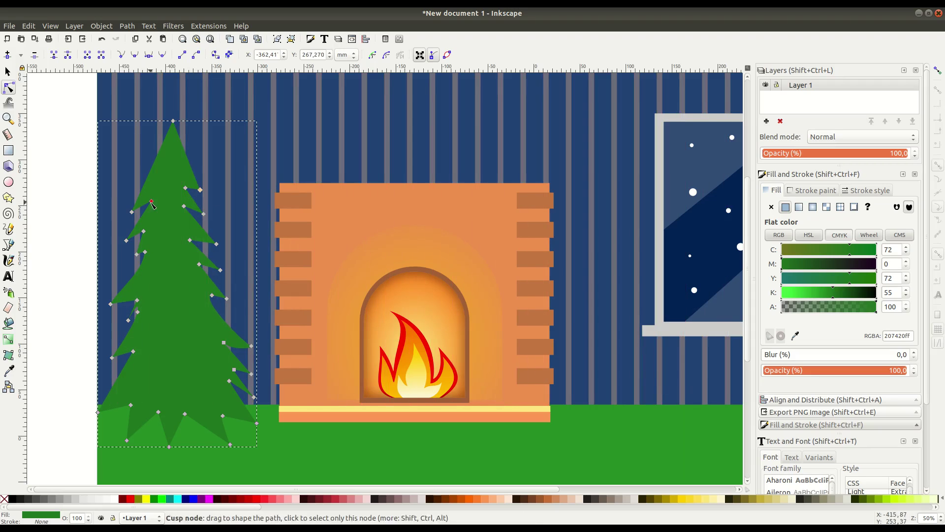
{"action": "left_click", "coordinate": [156, 169]}
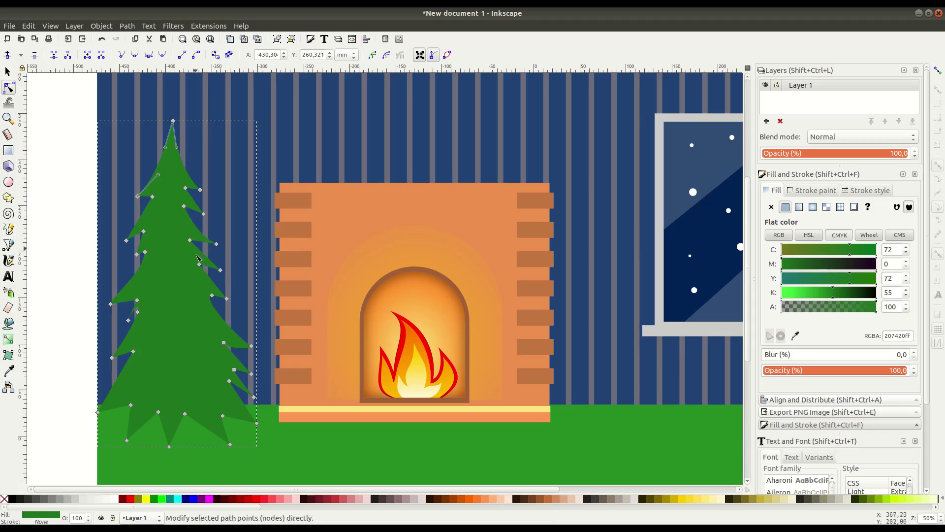
{"action": "left_click_drag", "start_coordinate": [136, 254], "coordinate": [122, 235]}
{"action": "left_click_drag", "start_coordinate": [121, 372], "coordinate": [127, 370]}
{"action": "left_click", "coordinate": [123, 354]}
{"action": "key", "text": "Escape"}
{"action": "left_click", "coordinate": [135, 347]}
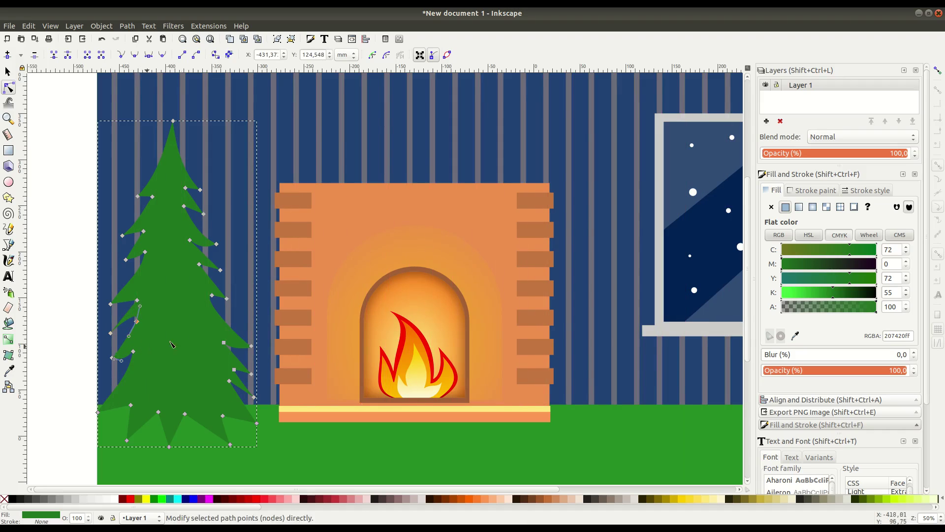
{"action": "left_click", "coordinate": [221, 306]}
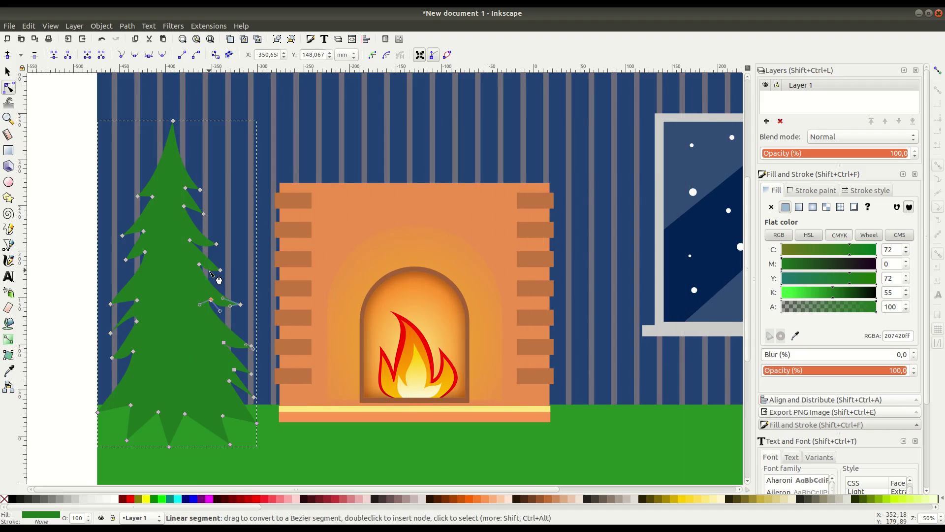
{"action": "key", "text": "Escape"}
- Move the whole tree slightly right and down, closer to the fireplace
{"action": "left_click", "coordinate": [9, 72]}
{"action": "key", "text": "Escape"}
{"action": "left_click_drag", "start_coordinate": [170, 265], "coordinate": [188, 273]}
{"action": "left_click_drag", "start_coordinate": [206, 306], "coordinate": [273, 291]}
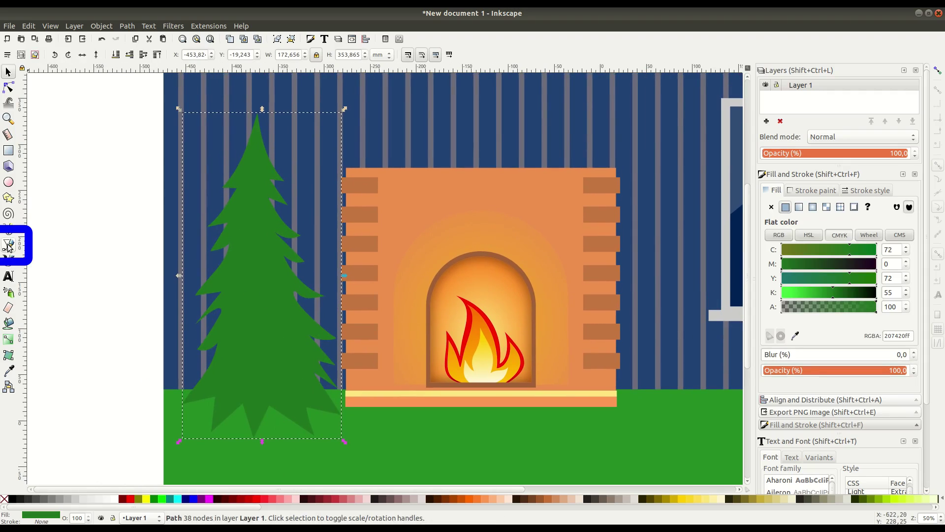
- Draw a zigzag Bezier line down the middle of the tree from its tip to just below the base
{"action": "left_click", "coordinate": [8, 245]}
{"action": "left_click_drag", "start_coordinate": [257, 118], "coordinate": [241, 190]}
{"action": "left_click", "coordinate": [230, 215]}
{"action": "left_click", "coordinate": [228, 236]}
{"action": "left_click", "coordinate": [240, 234]}
{"action": "left_click_drag", "start_coordinate": [238, 250], "coordinate": [219, 281]}
{"action": "left_click", "coordinate": [218, 281]}
{"action": "left_click", "coordinate": [237, 279]}
{"action": "left_click", "coordinate": [231, 295]}
{"action": "left_click", "coordinate": [239, 294]}
{"action": "left_click_drag", "start_coordinate": [233, 320], "coordinate": [255, 410]}
{"action": "left_click", "coordinate": [236, 328]}
{"action": "left_click", "coordinate": [234, 360]}
{"action": "left_click", "coordinate": [233, 377]}
{"action": "left_click", "coordinate": [240, 382]}
{"action": "left_click", "coordinate": [244, 381]}
{"action": "left_click", "coordinate": [256, 449]}
- Extend the zigzag line around the outside of the tree's left half and close the path at the tip
{"action": "left_click_drag", "start_coordinate": [168, 445], "coordinate": [168, 440]}
{"action": "left_click_drag", "start_coordinate": [155, 295], "coordinate": [157, 276]}
{"action": "left_click_drag", "start_coordinate": [194, 124], "coordinate": [201, 120]}
{"action": "left_click", "coordinate": [256, 113]}
- Duplicate the tree and intersect the copy with the zigzag shape to cut out the left half
{"action": "left_click", "coordinate": [8, 72]}
{"action": "right_click", "coordinate": [278, 276]}
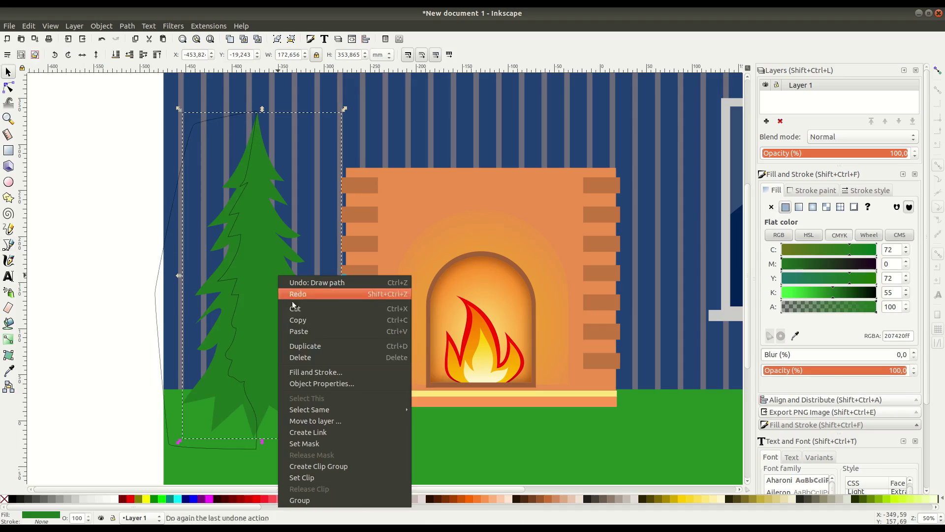
{"action": "left_click", "coordinate": [306, 347]}
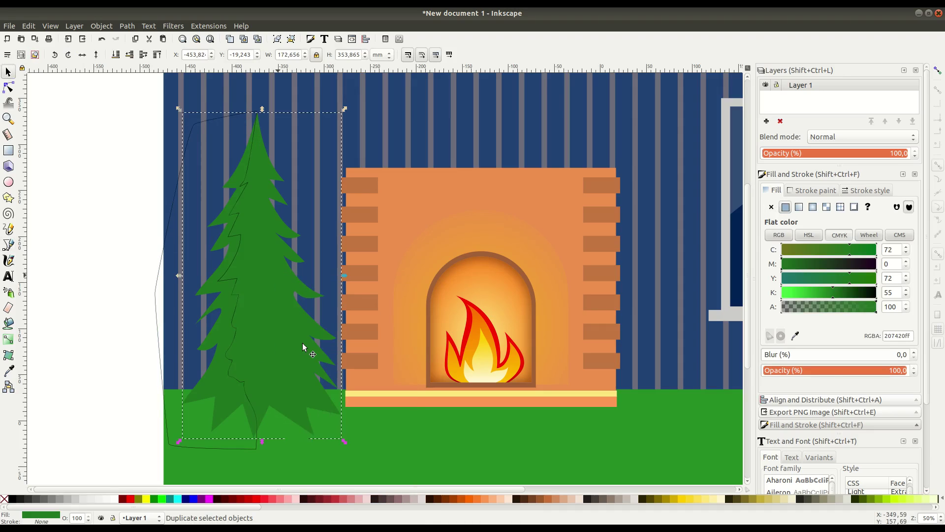
{"action": "left_click", "coordinate": [236, 449], "text": "shift"}
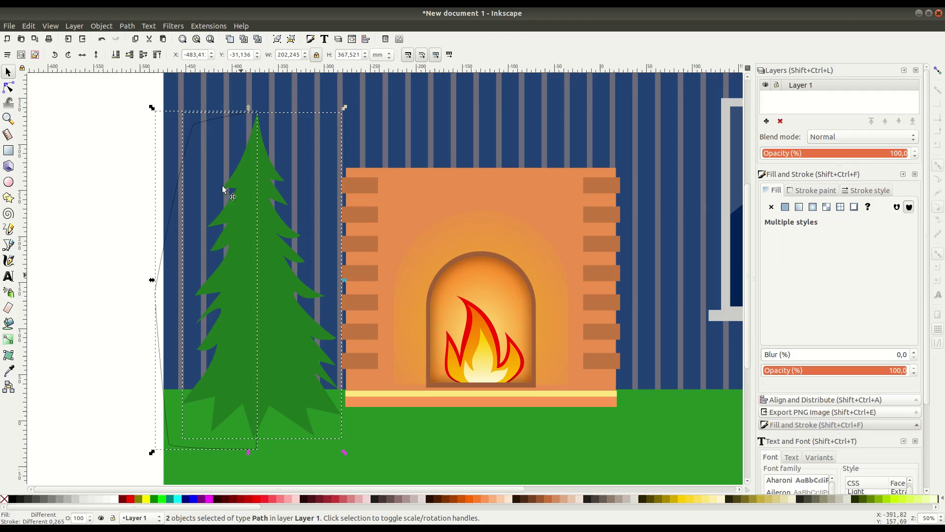
{"action": "left_click", "coordinate": [127, 27]}
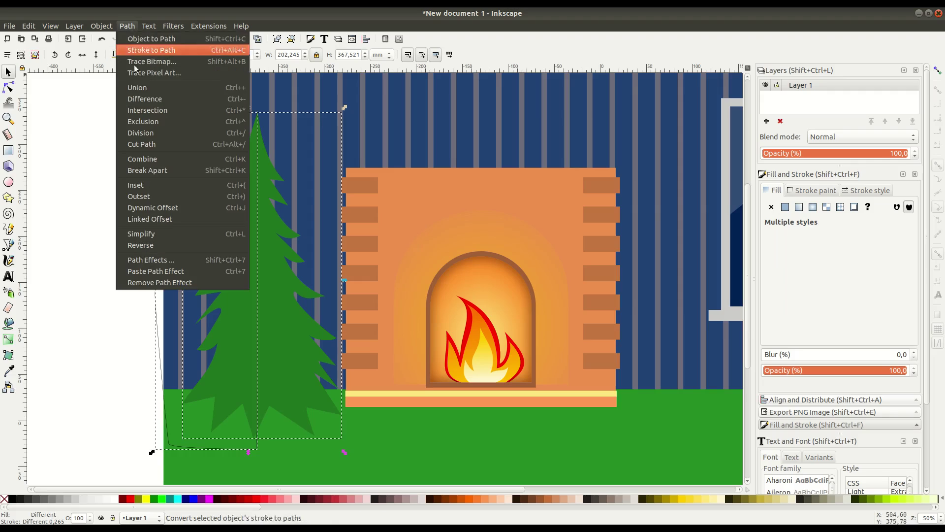
{"action": "left_click", "coordinate": [141, 111]}
- Remove the left-half shape's stroke and give it a darker flat green fill with K at 60, then deselect it
{"action": "left_click", "coordinate": [813, 190]}
{"action": "left_click", "coordinate": [772, 207]}
{"action": "left_click", "coordinate": [772, 190]}
{"action": "left_click", "coordinate": [785, 207]}
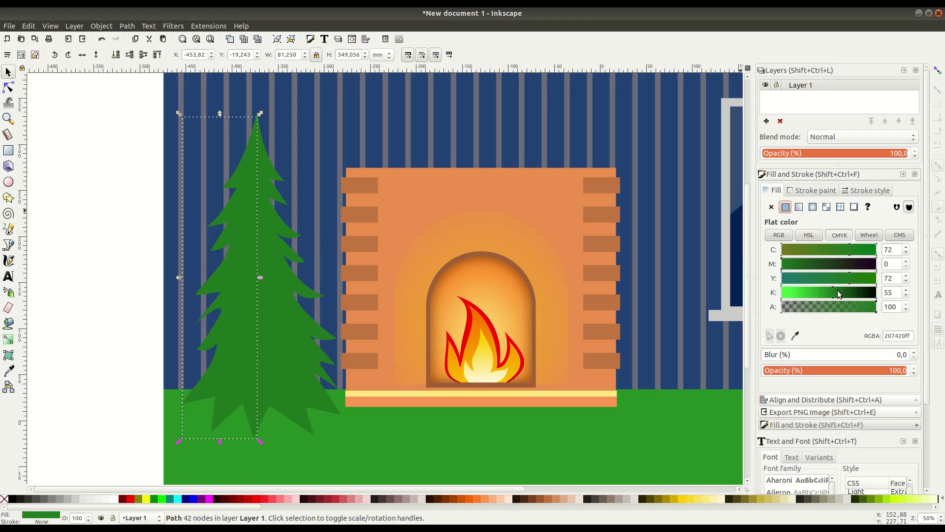
{"action": "left_click_drag", "start_coordinate": [840, 294], "coordinate": [841, 294]}
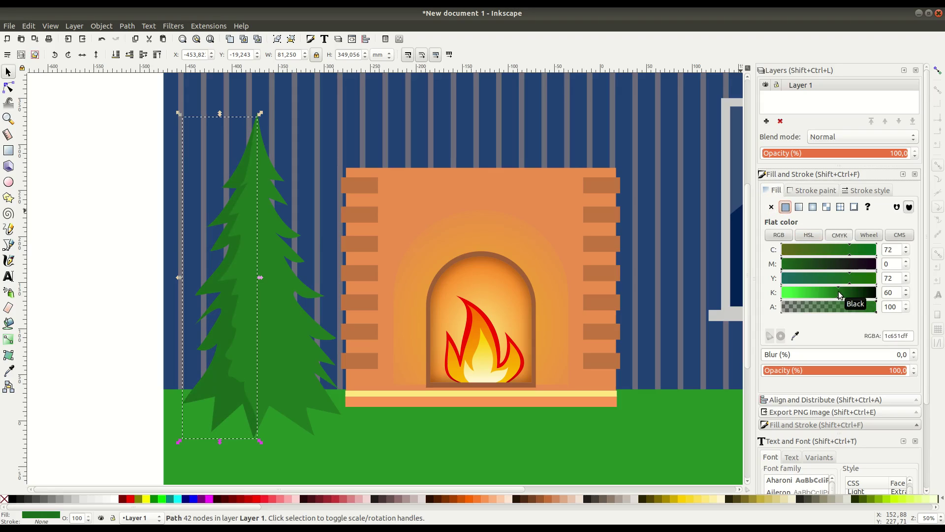
{"action": "left_click", "coordinate": [100, 171]}
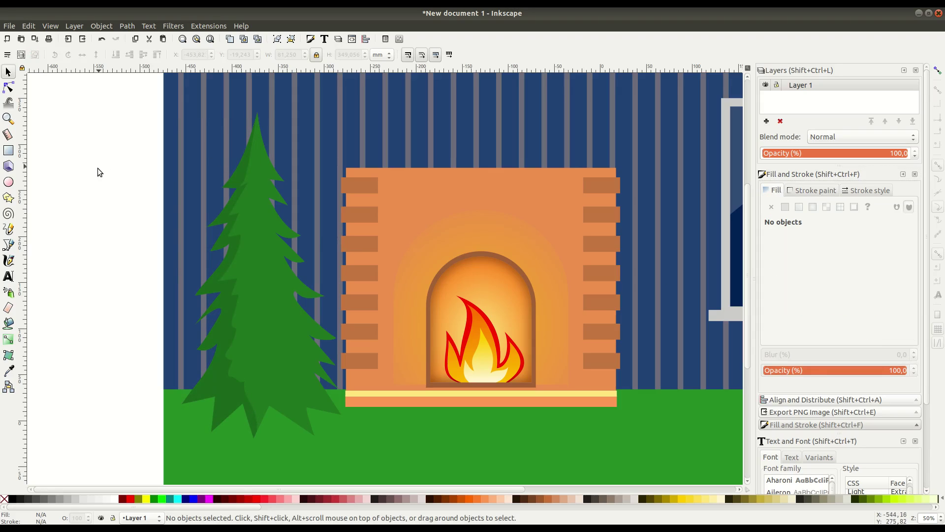
- Draw a zigzag Bezier line from just above the tree's tip down the inside of the upper right branches
{"action": "left_click", "coordinate": [8, 244]}
{"action": "scroll", "coordinate": [274, 155], "scroll_direction": "up", "scroll_amount": 1}
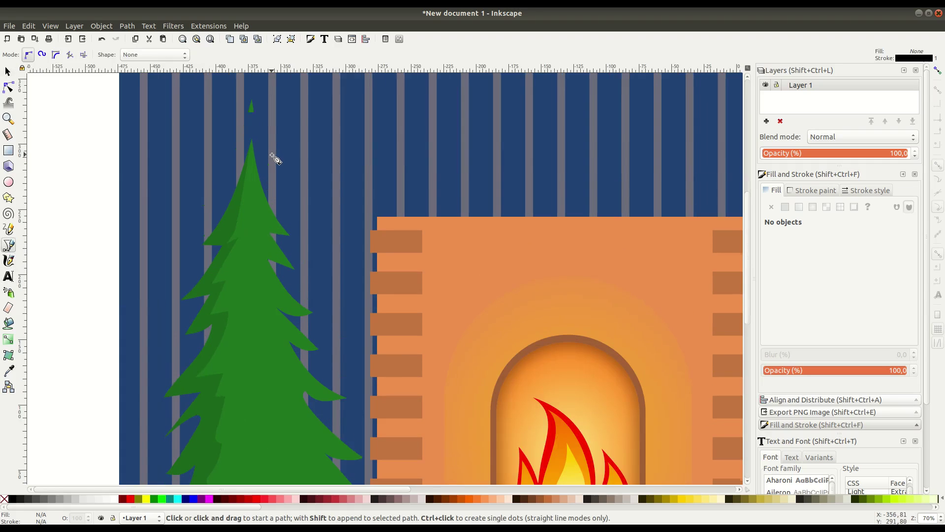
{"action": "left_click", "coordinate": [252, 129]}
{"action": "mouse_move", "coordinate": [266, 220]}
{"action": "left_mouse_down"}
{"action": "mouse_move", "coordinate": [289, 258]}
{"action": "mouse_move", "coordinate": [267, 220]}
{"action": "left_mouse_up"}
{"action": "left_click", "coordinate": [258, 217]}
{"action": "left_click_drag", "start_coordinate": [278, 255], "coordinate": [284, 262]}
{"action": "left_click", "coordinate": [260, 248]}
{"action": "left_click_drag", "start_coordinate": [285, 300], "coordinate": [264, 292]}
{"action": "left_click", "coordinate": [300, 311]}
{"action": "left_click", "coordinate": [264, 291]}
{"action": "mouse_move", "coordinate": [298, 343]}
{"action": "left_mouse_down"}
{"action": "mouse_move", "coordinate": [355, 375]}
{"action": "mouse_move", "coordinate": [306, 344]}
{"action": "left_mouse_up"}
{"action": "key", "text": "BackSpace"}
{"action": "left_click", "coordinate": [271, 326]}
{"action": "left_click_drag", "start_coordinate": [314, 390], "coordinate": [333, 395]}
{"action": "left_click", "coordinate": [333, 394]}
{"action": "left_click", "coordinate": [293, 379]}
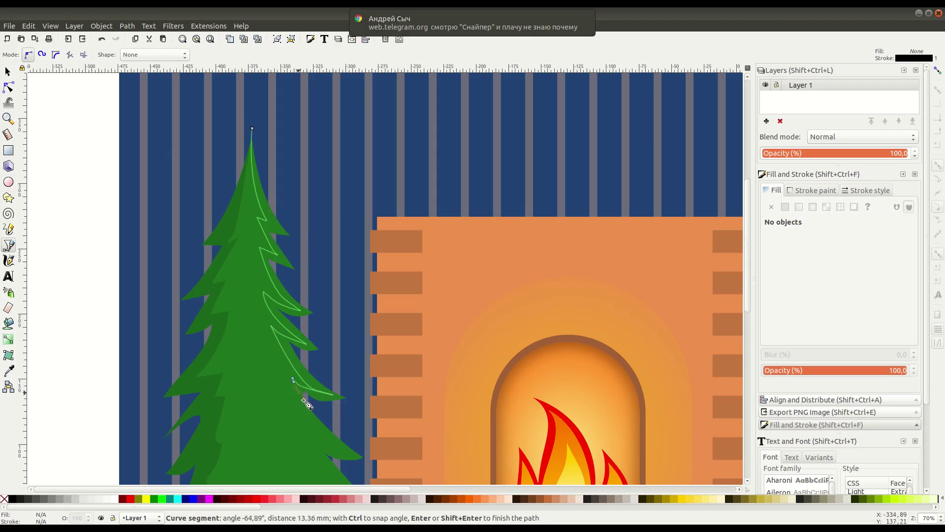
- Continue the zigzag line along the lower right branches and across to the bottom of the tree's base
{"action": "scroll", "coordinate": [307, 399], "scroll_direction": "down", "scroll_amount": 4}
{"action": "left_click_drag", "start_coordinate": [329, 362], "coordinate": [315, 433]}
{"action": "left_click", "coordinate": [348, 376]}
{"action": "left_click", "coordinate": [312, 361]}
{"action": "left_click", "coordinate": [335, 397]}
{"action": "left_click", "coordinate": [309, 388]}
{"action": "left_click", "coordinate": [319, 423]}
{"action": "scroll", "coordinate": [315, 422], "scroll_direction": "down", "scroll_amount": 3}
{"action": "left_click", "coordinate": [340, 410]}
{"action": "left_click", "coordinate": [271, 398]}
{"action": "left_click", "coordinate": [247, 456]}
- Run the line below the base and around the outside of the tree's right half, and close the path above the tip
{"action": "left_click", "coordinate": [329, 469]}
{"action": "left_click", "coordinate": [418, 434]}
{"action": "scroll", "coordinate": [416, 424], "scroll_direction": "up", "scroll_amount": 8}
{"action": "left_click", "coordinate": [363, 227]}
{"action": "left_click", "coordinate": [252, 149]}
- Duplicate the tree and intersect the copy with the right-side zigzag shape to cut out the outer right branches
{"action": "key", "text": "s"}
{"action": "left_click", "coordinate": [242, 308]}
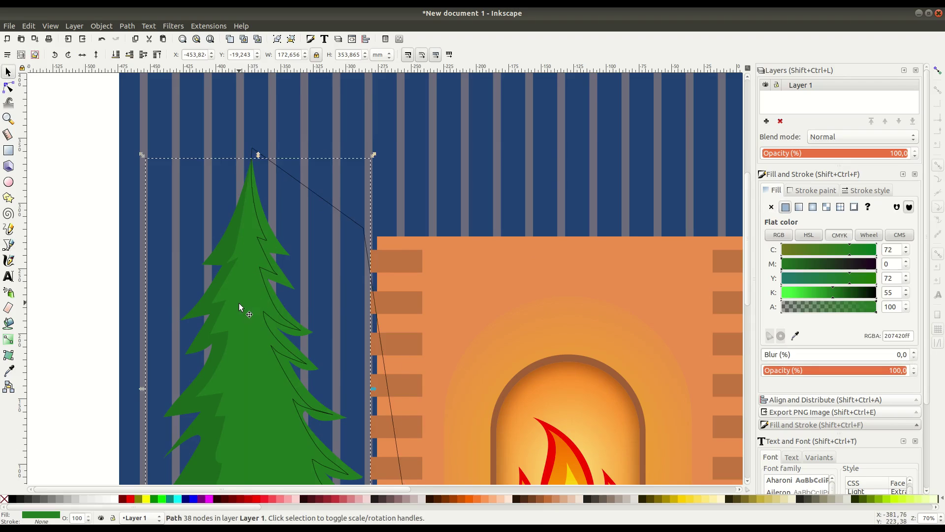
{"action": "right_click", "coordinate": [241, 306]}
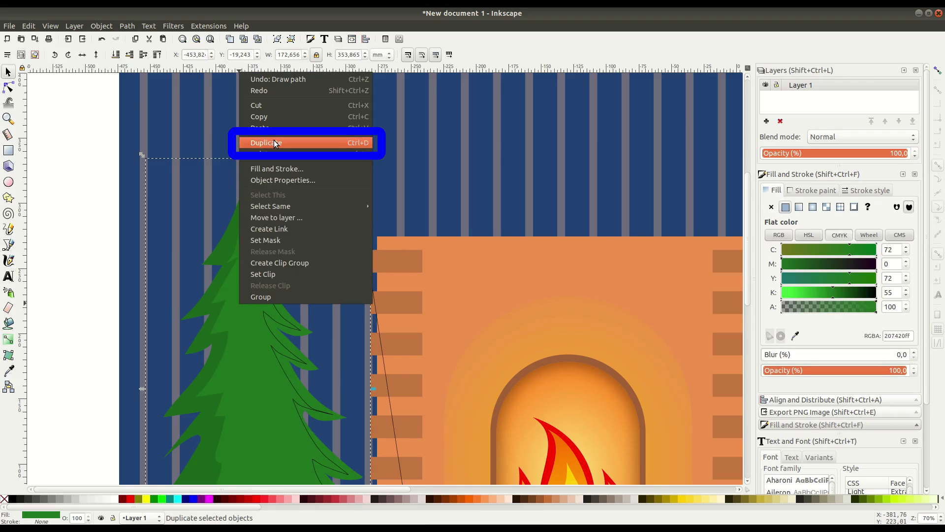
{"action": "left_click", "coordinate": [275, 143]}
{"action": "left_click", "coordinate": [331, 206], "text": "shift"}
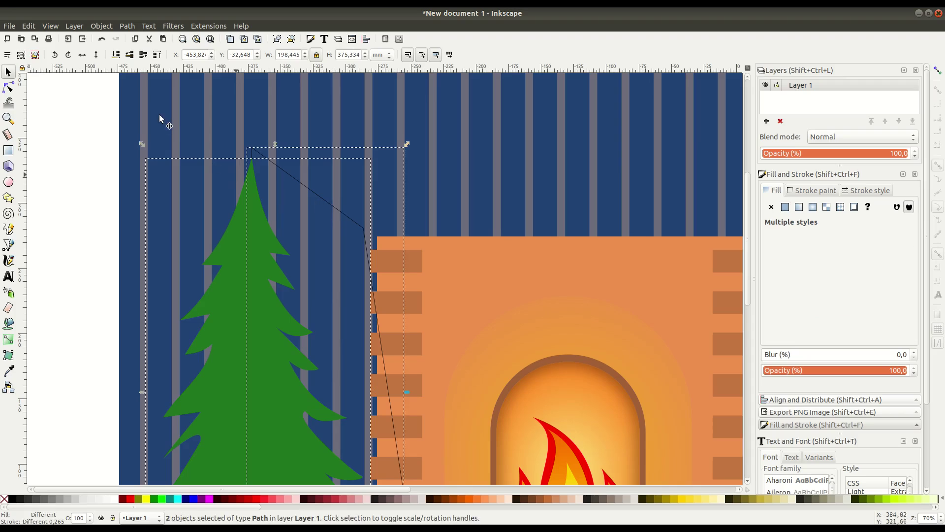
{"action": "left_click", "coordinate": [128, 27]}
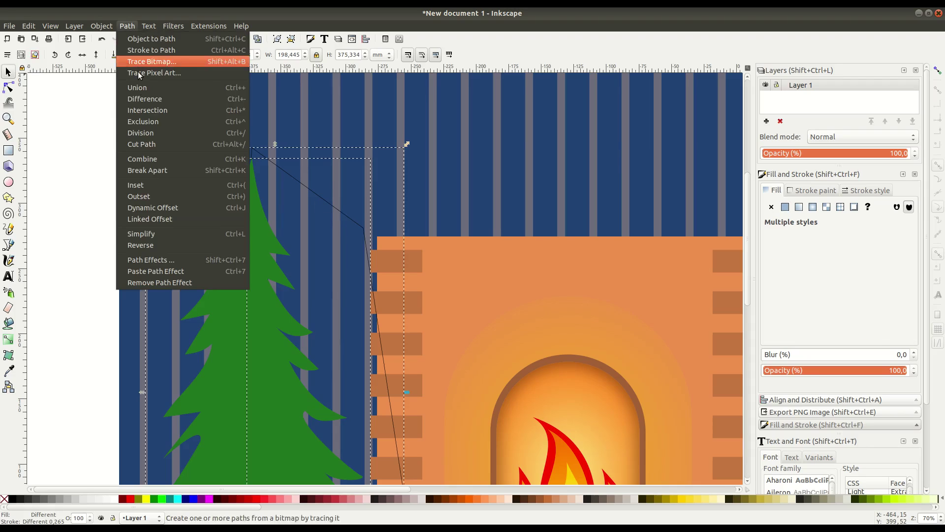
{"action": "left_click", "coordinate": [144, 111]}
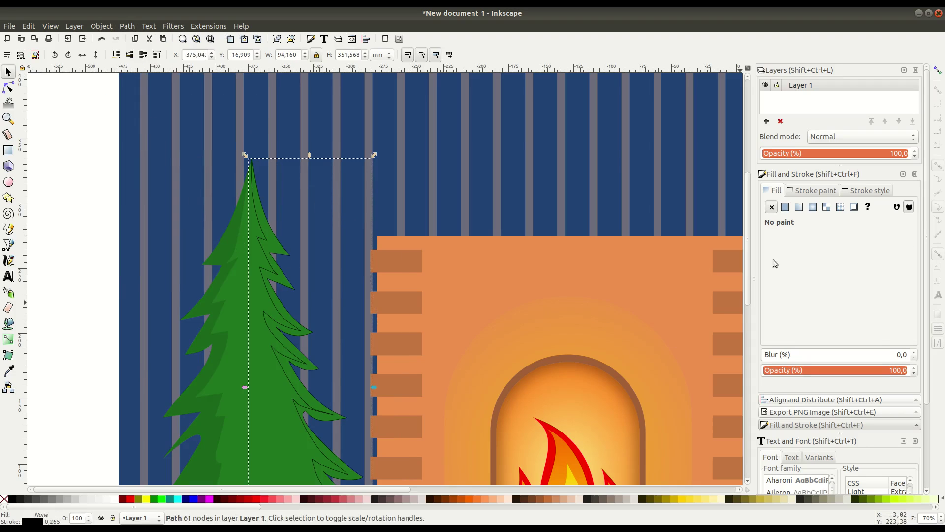
- Remove the right-side shape's stroke and give it a lighter flat green fill with K at 38, then deselect it
{"action": "left_click", "coordinate": [816, 190]}
{"action": "left_click", "coordinate": [771, 207]}
{"action": "left_click", "coordinate": [772, 190]}
{"action": "left_click", "coordinate": [786, 207]}
{"action": "left_click_drag", "start_coordinate": [821, 295], "coordinate": [818, 296]}
{"action": "scroll", "coordinate": [725, 302], "scroll_direction": "down", "scroll_amount": 6}
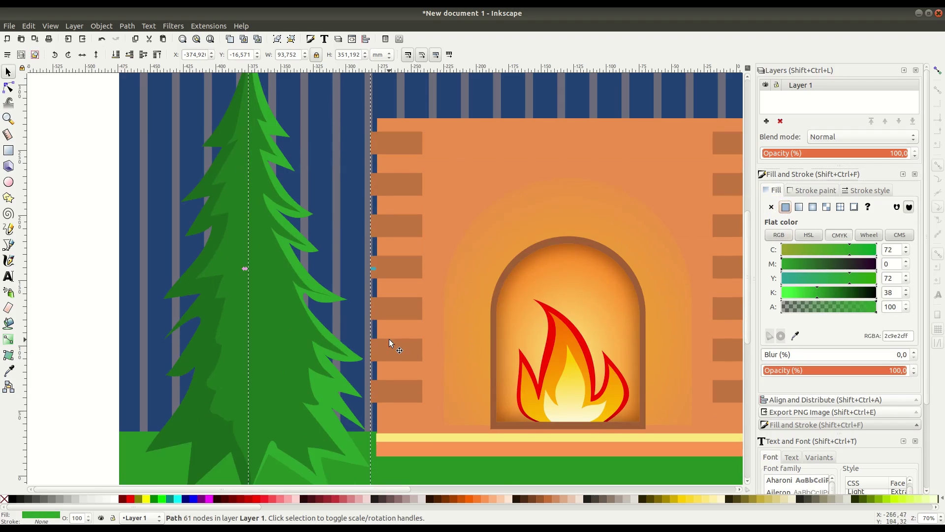
{"action": "key", "text": "Escape"}
- Draw a small pointed branch shape about 25 × 43 mm near the treetop, with a flat green fill at K 38 and no stroke
{"action": "scroll", "coordinate": [383, 320], "scroll_direction": "down", "scroll_amount": 1}
{"action": "scroll", "coordinate": [316, 285], "scroll_direction": "up", "scroll_amount": 1}
{"action": "left_click_drag", "start_coordinate": [316, 286], "coordinate": [327, 309]}
{"action": "key", "text": "b"}
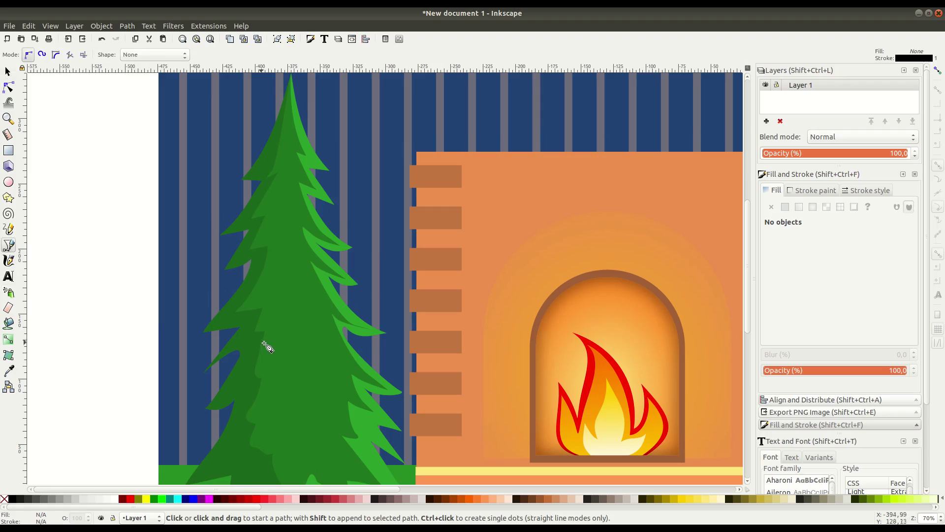
{"action": "scroll", "coordinate": [282, 280], "scroll_direction": "up", "scroll_amount": 1, "text": "ctrl"}
{"action": "left_click", "coordinate": [291, 127]}
{"action": "left_click", "coordinate": [280, 176]}
{"action": "left_click", "coordinate": [269, 196]}
{"action": "left_click_drag", "start_coordinate": [291, 191], "coordinate": [317, 207]}
{"action": "left_click", "coordinate": [291, 126]}
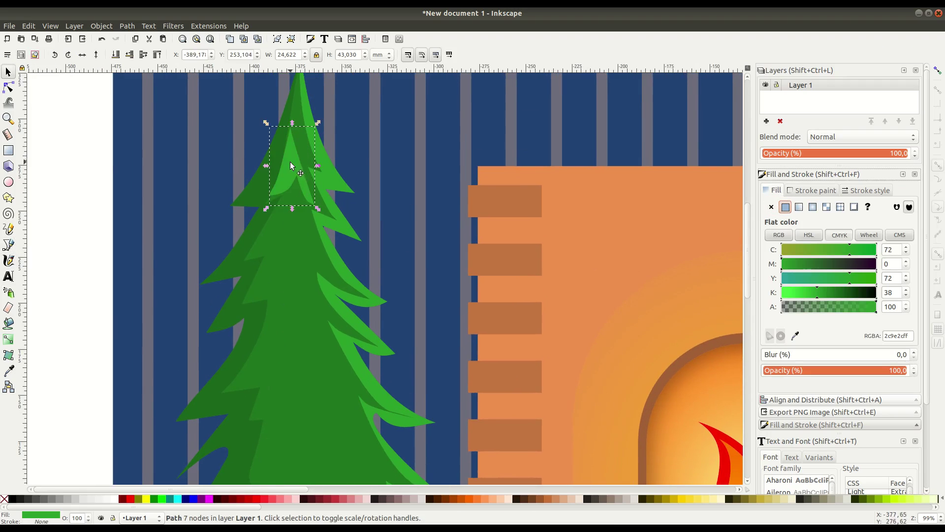
- Shift the notch node of the small treetop branch shape slightly and set its fill to K 44
{"action": "key", "text": "n"}
{"action": "left_click_drag", "start_coordinate": [302, 184], "coordinate": [298, 183]}
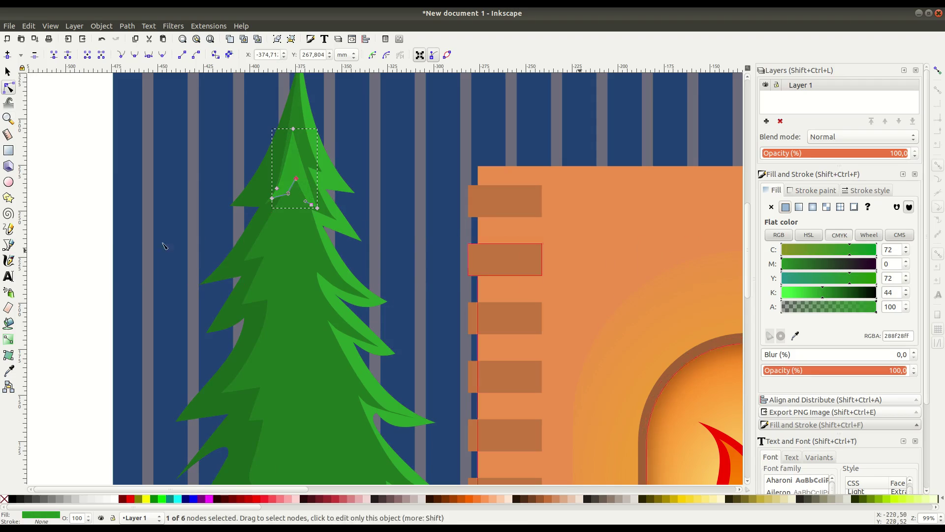
{"action": "key", "text": "s"}
- Draw a closed jagged branch shape about 44 × 57 mm below the treetop shape
{"action": "left_click", "coordinate": [301, 255]}
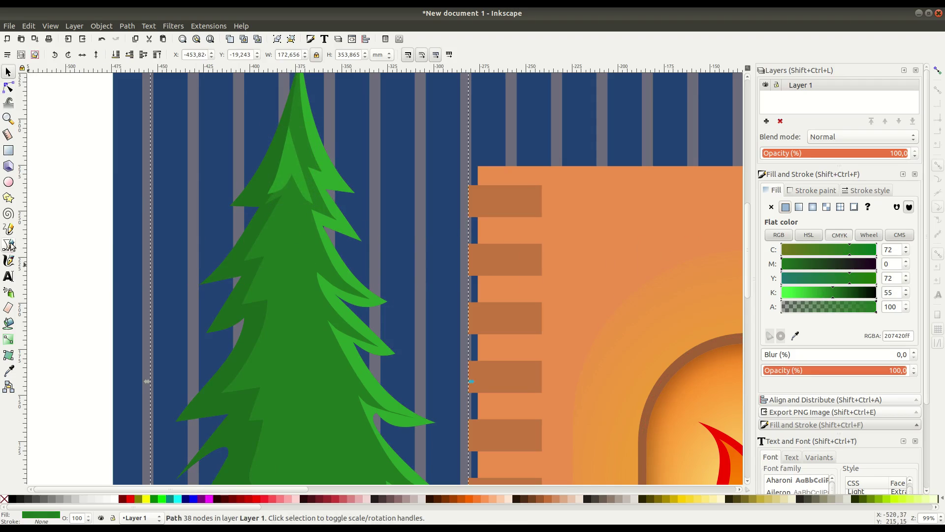
{"action": "left_click", "coordinate": [9, 246]}
{"action": "left_click", "coordinate": [282, 216]}
{"action": "left_click", "coordinate": [247, 271]}
{"action": "left_click_drag", "start_coordinate": [278, 256], "coordinate": [284, 246]}
{"action": "left_click_drag", "start_coordinate": [279, 303], "coordinate": [286, 316]}
{"action": "left_click_drag", "start_coordinate": [294, 269], "coordinate": [305, 255]}
{"action": "left_click_drag", "start_coordinate": [319, 300], "coordinate": [326, 307]}
{"action": "left_click_drag", "start_coordinate": [308, 253], "coordinate": [323, 262]}
{"action": "left_click", "coordinate": [294, 198]}
{"action": "left_click", "coordinate": [282, 216]}
- Remove the second branch shape's stroke, give it a flat green fill sampled from the treetop shape, and darken that fill slightly
{"action": "left_click", "coordinate": [812, 191]}
{"action": "left_click", "coordinate": [771, 207]}
{"action": "left_click", "coordinate": [775, 191]}
{"action": "left_click", "coordinate": [785, 206]}
{"action": "left_click", "coordinate": [795, 335]}
{"action": "left_click", "coordinate": [296, 181]}
{"action": "left_click", "coordinate": [9, 72]}
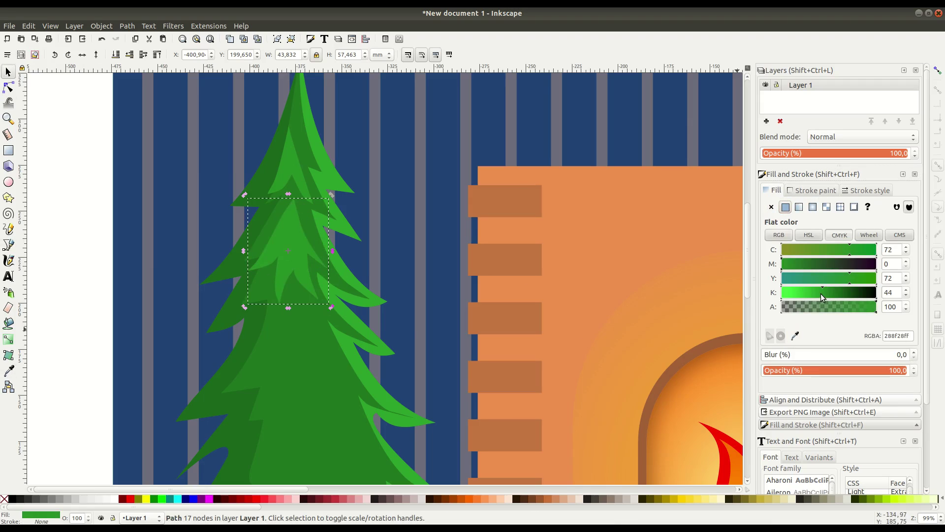
{"action": "left_click_drag", "start_coordinate": [822, 295], "coordinate": [836, 290]}
{"action": "left_click", "coordinate": [301, 365]}
{"action": "left_click", "coordinate": [291, 252]}
{"action": "left_click", "coordinate": [279, 188]}
{"action": "left_click", "coordinate": [273, 351]}
- Draw a wider closed jagged branch shape about 64 × 75 mm across the middle of the tree, overlapping the second one
{"action": "key", "text": "b"}
{"action": "left_click", "coordinate": [264, 295]}
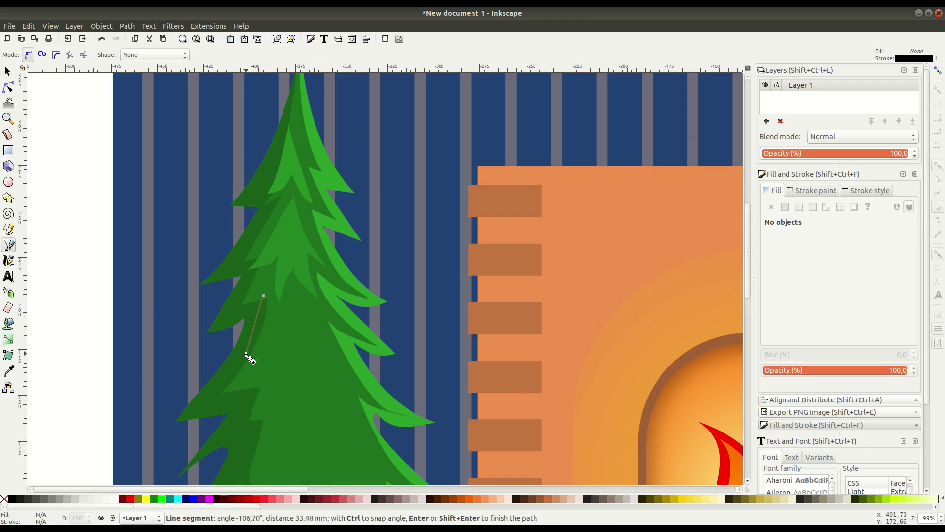
{"action": "left_click_drag", "start_coordinate": [264, 365], "coordinate": [290, 394]}
{"action": "left_click", "coordinate": [288, 392]}
{"action": "left_click", "coordinate": [288, 354]}
{"action": "left_click", "coordinate": [309, 376]}
{"action": "left_click_drag", "start_coordinate": [315, 362], "coordinate": [352, 382]}
{"action": "left_click", "coordinate": [314, 350]}
{"action": "left_click", "coordinate": [352, 383]}
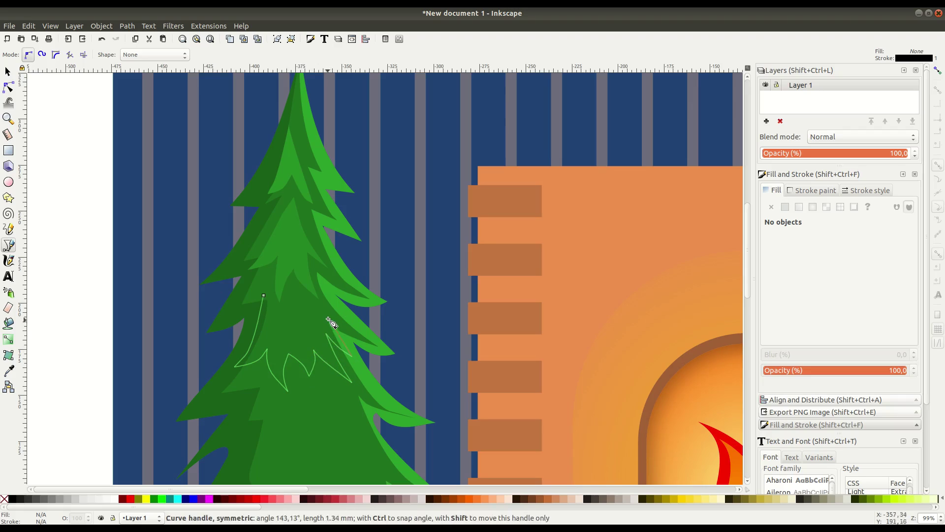
{"action": "left_click", "coordinate": [293, 254]}
{"action": "left_click", "coordinate": [264, 295]}
- Remove the middle branch shape's stroke, give it a flat green fill with K at 51, and nudge it slightly left
{"action": "left_click", "coordinate": [7, 72]}
{"action": "left_click", "coordinate": [812, 190]}
{"action": "left_click", "coordinate": [772, 207]}
{"action": "left_click", "coordinate": [773, 190]}
{"action": "left_click", "coordinate": [785, 207]}
{"action": "left_click", "coordinate": [8, 72]}
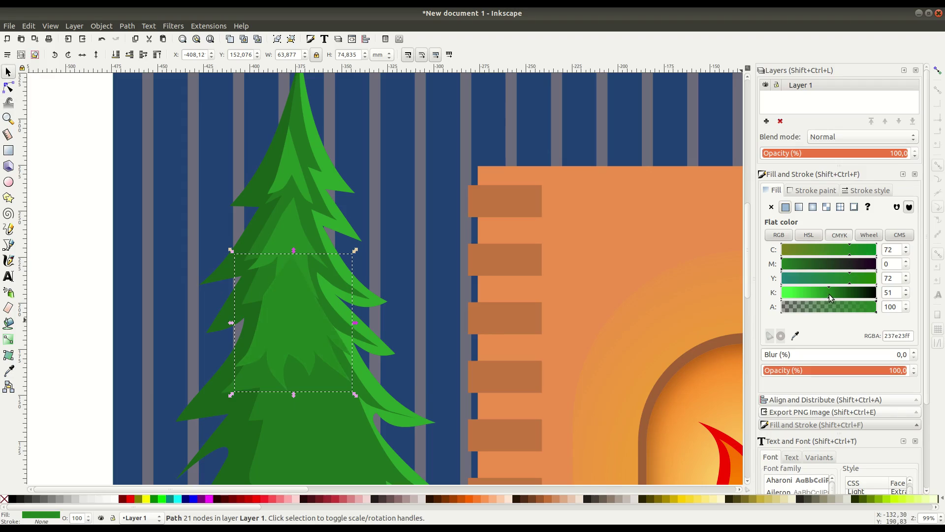
{"action": "left_click", "coordinate": [298, 327]}
- Draw a narrow two-pointed highlight shape about 24 × 63 mm on the right part of the middle branches
{"action": "key", "text": "b"}
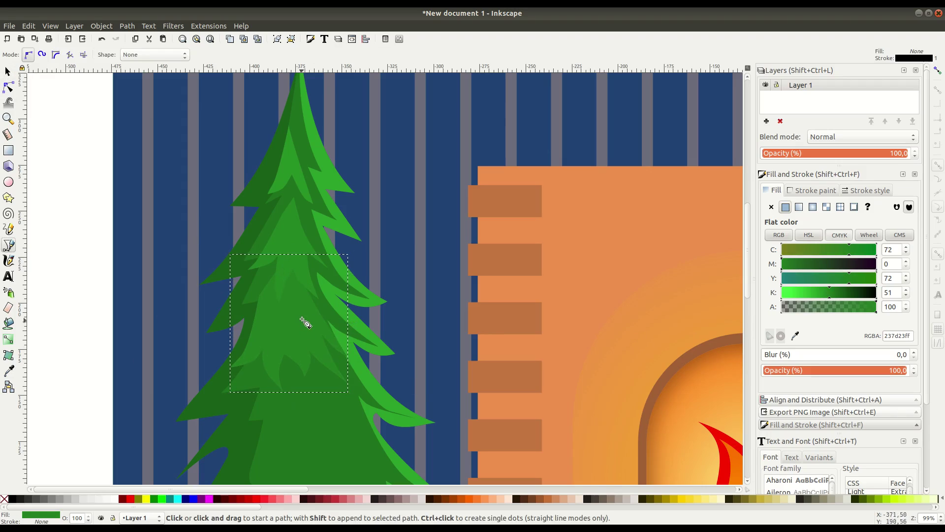
{"action": "left_click_drag", "start_coordinate": [296, 306], "coordinate": [340, 378]}
{"action": "left_click", "coordinate": [336, 374]}
{"action": "left_click", "coordinate": [306, 309]}
{"action": "mouse_move", "coordinate": [313, 340]}
{"action": "left_mouse_down"}
{"action": "mouse_move", "coordinate": [308, 327]}
{"action": "mouse_move", "coordinate": [319, 333]}
{"action": "left_mouse_up"}
{"action": "left_click", "coordinate": [328, 339]}
{"action": "left_click_drag", "start_coordinate": [313, 316], "coordinate": [309, 302]}
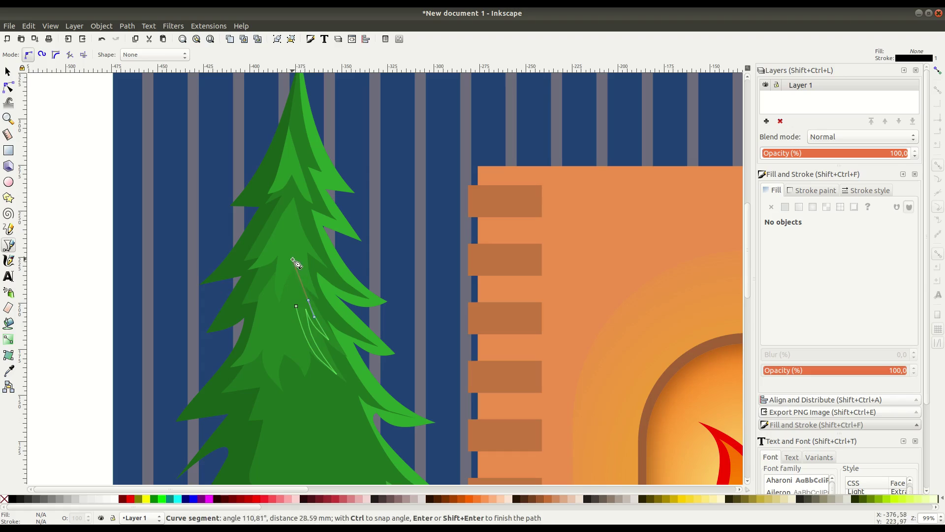
{"action": "left_click", "coordinate": [293, 260]}
{"action": "left_click", "coordinate": [296, 306]}
- Remove the narrow highlight's stroke and give it the light green flat fill sampled from the outer right branches
{"action": "left_click", "coordinate": [8, 72]}
{"action": "left_click", "coordinate": [812, 191]}
{"action": "left_click", "coordinate": [772, 207]}
{"action": "left_click", "coordinate": [775, 191]}
{"action": "left_click", "coordinate": [785, 206]}
{"action": "left_click", "coordinate": [795, 336]}
{"action": "left_click", "coordinate": [340, 213]}
{"action": "left_click", "coordinate": [8, 72]}
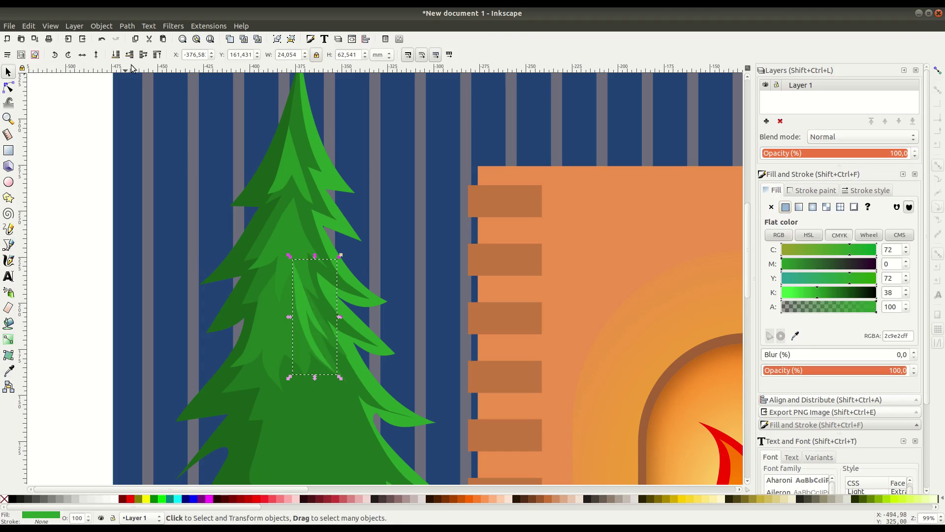
{"action": "left_click", "coordinate": [415, 339]}
- Draw a small closed pointed shape on the left part of the middle branches
{"action": "scroll", "coordinate": [399, 333], "scroll_direction": "down", "scroll_amount": 6}
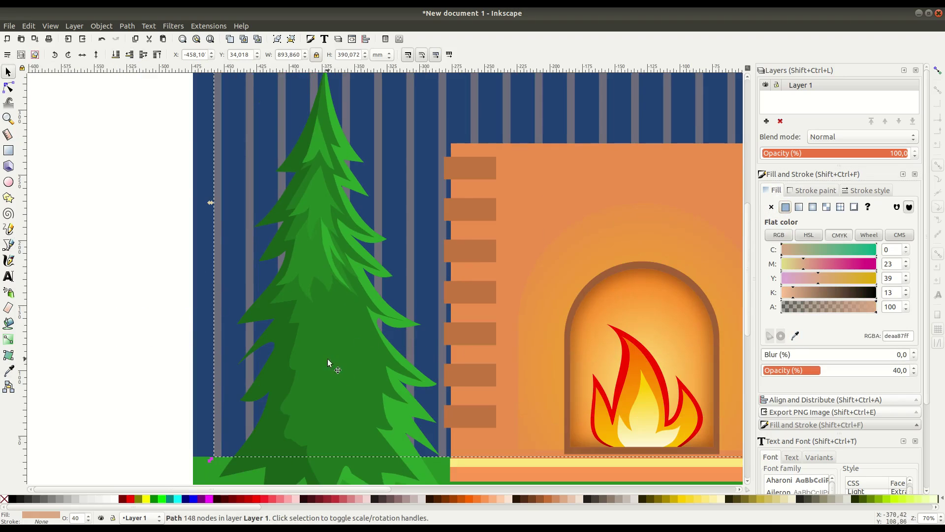
{"action": "key", "text": "b"}
{"action": "key", "text": "Escape"}
{"action": "left_click", "coordinate": [302, 247]}
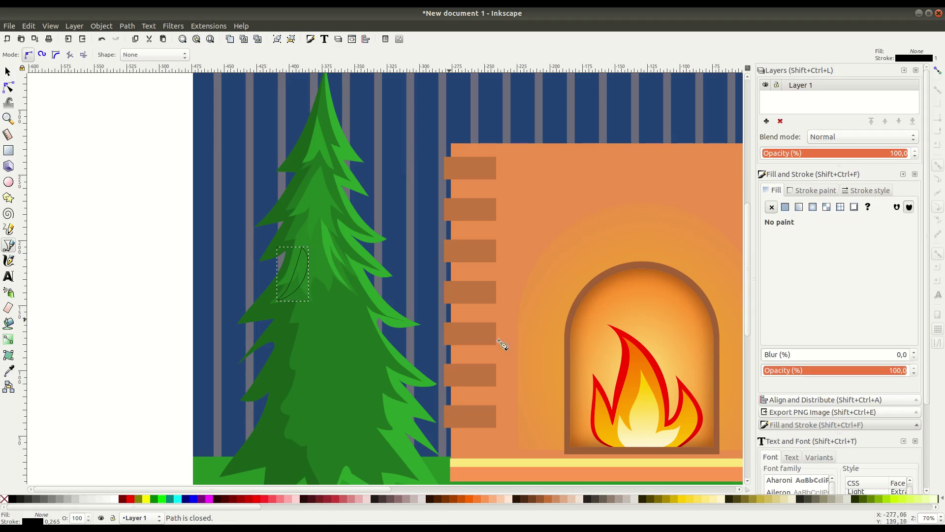
- Remove the small left shape's stroke, fill it with flat dark green sampled from the tree's shaded left side, and deselect it
{"action": "left_click", "coordinate": [812, 191]}
{"action": "left_click", "coordinate": [771, 206]}
{"action": "left_click", "coordinate": [773, 190]}
{"action": "left_click", "coordinate": [785, 207]}
{"action": "left_click", "coordinate": [795, 336]}
{"action": "left_click", "coordinate": [274, 385]}
{"action": "key", "text": "s"}
{"action": "left_click", "coordinate": [161, 261]}
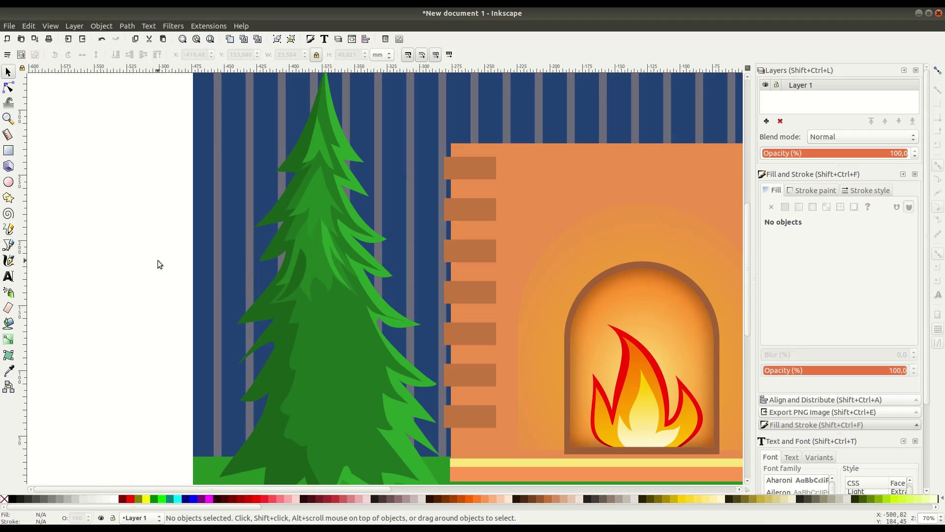
- Draw a large closed jagged branch shape about 90 × 167 mm covering the lower middle of the tree
{"action": "left_click", "coordinate": [8, 244]}
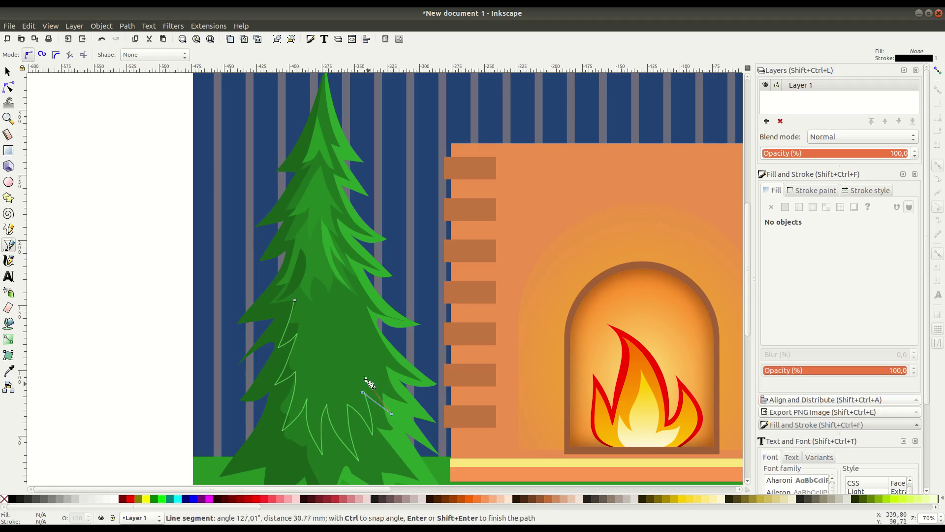
{"action": "left_click_drag", "start_coordinate": [331, 248], "coordinate": [332, 249]}
{"action": "left_click", "coordinate": [295, 299]}
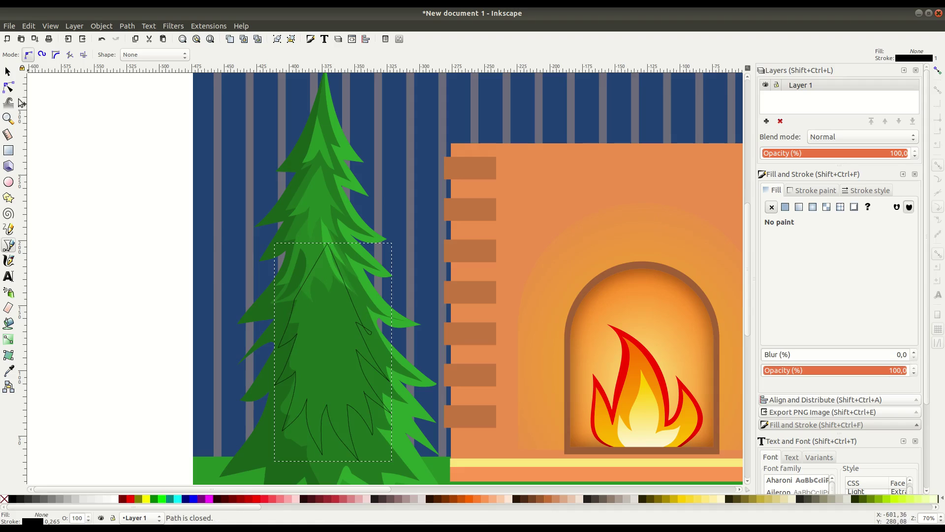
- Give the large jagged shape a flat green fill sampled from the tree without a stroke, and adjust its K value
{"action": "key", "text": "s"}
{"action": "key", "text": "d"}
{"action": "left_click", "coordinate": [383, 454]}
{"action": "key", "text": "s"}
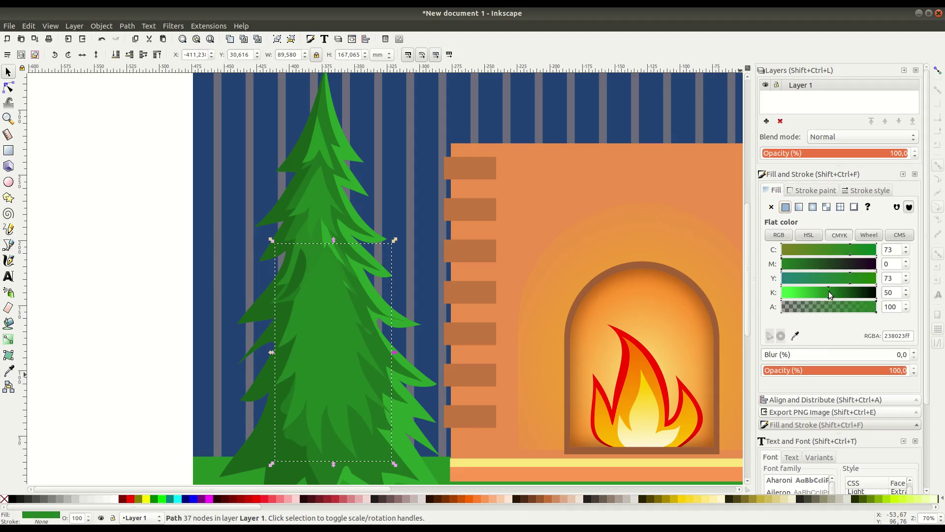
{"action": "left_click", "coordinate": [323, 270]}
{"action": "left_click", "coordinate": [834, 294]}
- Draw a two-pointed shadow shape about 29 × 47 mm on the lower left branches, with a strokeless flat green fill at K 55
{"action": "key", "text": "b"}
{"action": "left_click", "coordinate": [299, 311]}
{"action": "left_click", "coordinate": [287, 351]}
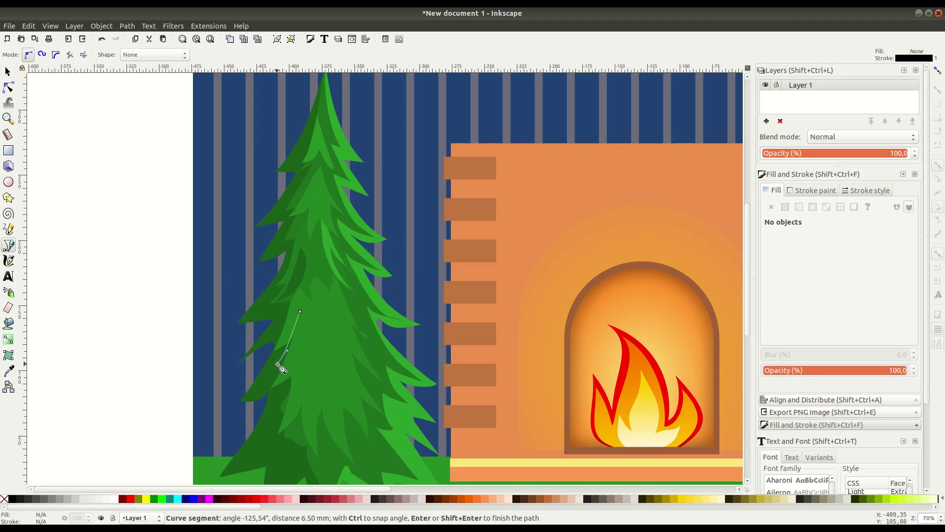
{"action": "left_click_drag", "start_coordinate": [304, 373], "coordinate": [313, 319]}
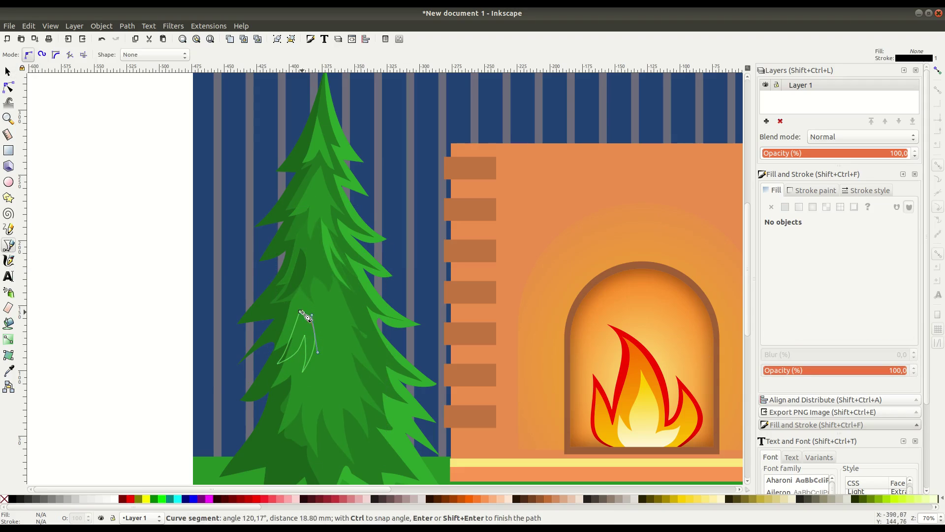
{"action": "left_click", "coordinate": [300, 312]}
{"action": "key", "text": "s"}
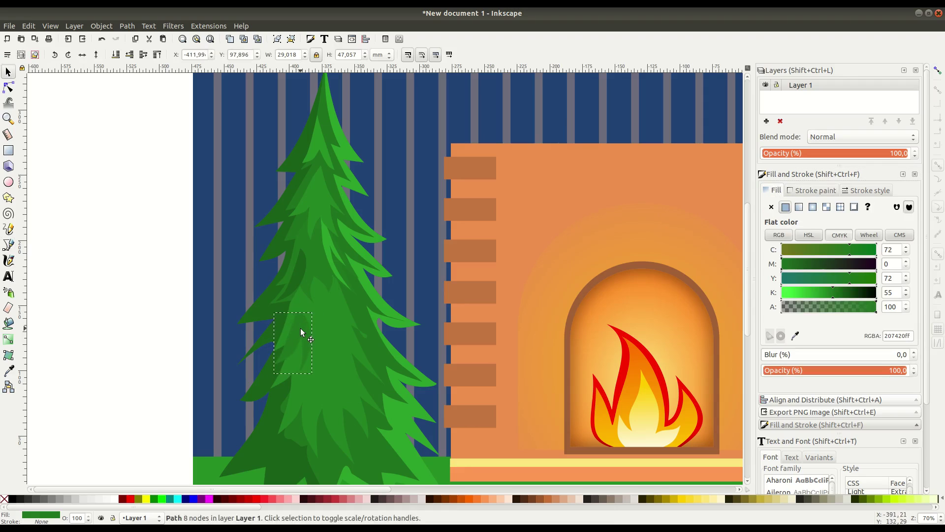
{"action": "left_click", "coordinate": [295, 313]}
- Draw a narrow two-pointed highlight in the middle of the lower branches, with a strokeless flat green fill at K 42
{"action": "key", "text": "b"}
{"action": "left_click", "coordinate": [320, 306]}
{"action": "left_click_drag", "start_coordinate": [327, 359], "coordinate": [339, 382]}
{"action": "left_click", "coordinate": [339, 381]}
{"action": "left_click_drag", "start_coordinate": [336, 333], "coordinate": [358, 354]}
{"action": "left_click", "coordinate": [336, 321]}
{"action": "left_click", "coordinate": [320, 306]}
{"action": "left_click", "coordinate": [822, 293]}
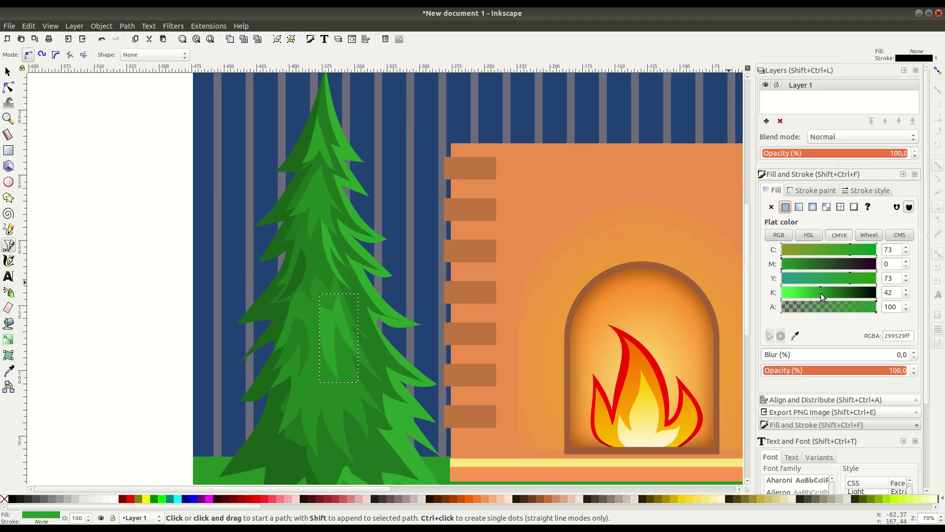
- Adjust the K value of the light branches on the tree's right side and set the narrow middle highlight's K to 35
{"action": "scroll", "coordinate": [379, 362], "scroll_direction": "down", "scroll_amount": 2}
{"action": "left_click", "coordinate": [356, 349]}
{"action": "left_click_drag", "start_coordinate": [383, 354], "coordinate": [363, 320]}
{"action": "left_click", "coordinate": [355, 349]}
{"action": "left_click", "coordinate": [812, 293]}
{"action": "left_click", "coordinate": [821, 293]}
{"action": "left_click", "coordinate": [8, 72]}
{"action": "left_click", "coordinate": [403, 363]}
{"action": "left_click", "coordinate": [802, 297]}
{"action": "left_click", "coordinate": [335, 280]}
{"action": "left_click", "coordinate": [814, 294]}
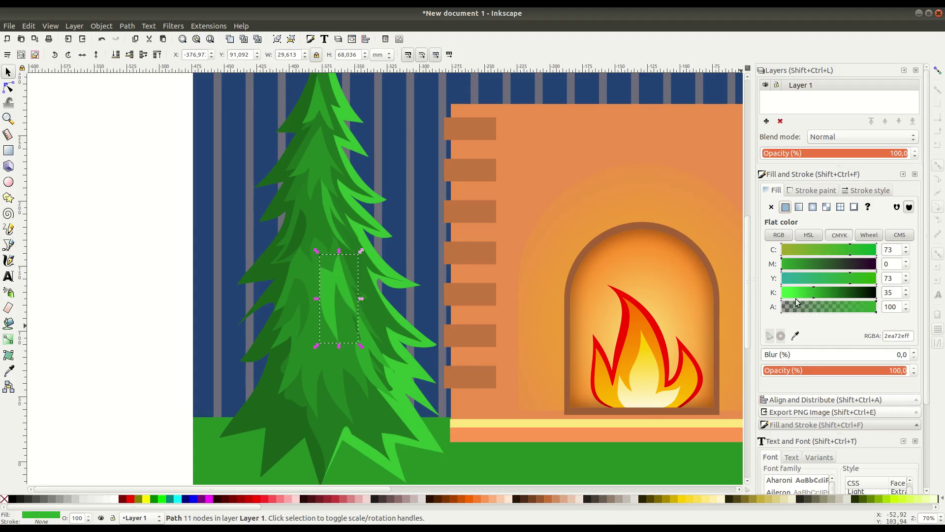
- Fine-tune the K values of the light green right-hand branches and the mid-green shading of the tree
{"action": "left_click", "coordinate": [368, 370]}
{"action": "scroll", "coordinate": [352, 320], "scroll_direction": "up", "scroll_amount": 2}
{"action": "left_click", "coordinate": [326, 248]}
{"action": "left_click", "coordinate": [815, 293]}
{"action": "left_click", "coordinate": [385, 272]}
{"action": "left_click", "coordinate": [816, 293]}
{"action": "scroll", "coordinate": [615, 352], "scroll_direction": "down", "scroll_amount": 4}
{"action": "left_click", "coordinate": [454, 391]}
{"action": "scroll", "coordinate": [384, 348], "scroll_direction": "down", "scroll_amount": 2}
{"action": "scroll", "coordinate": [416, 348], "scroll_direction": "up", "scroll_amount": 1}
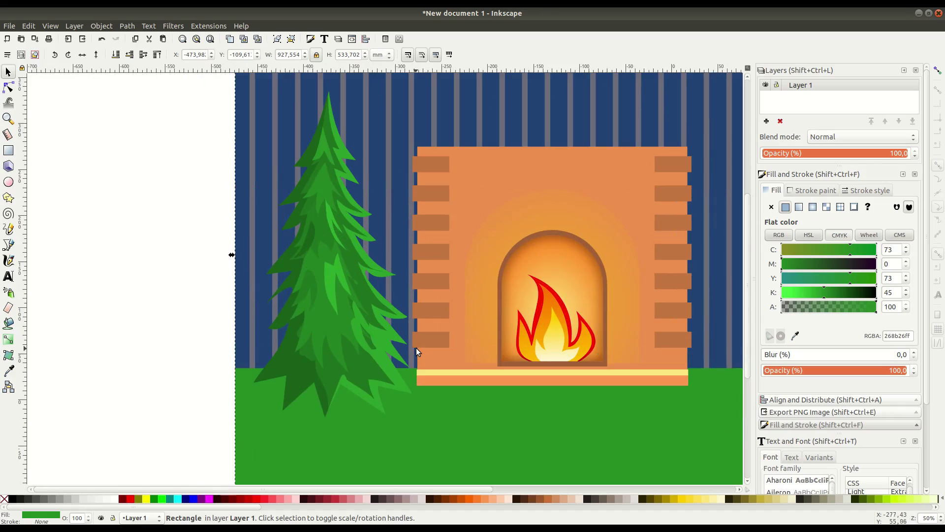
- Draw a circle about 22 mm across in the blank area beside the scene, with a red fill at 100% opacity
{"action": "left_click", "coordinate": [10, 185]}
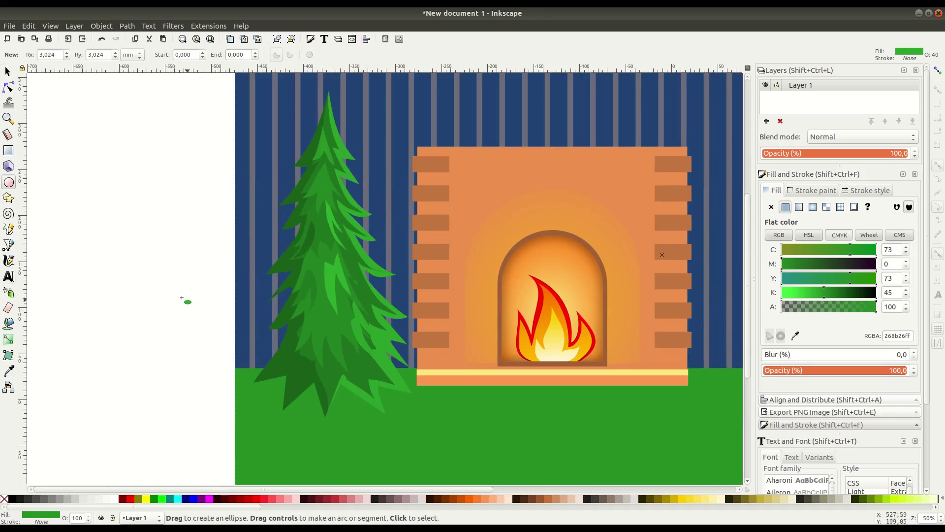
{"action": "left_click_drag", "start_coordinate": [161, 280], "coordinate": [184, 302]}
{"action": "key", "text": "s"}
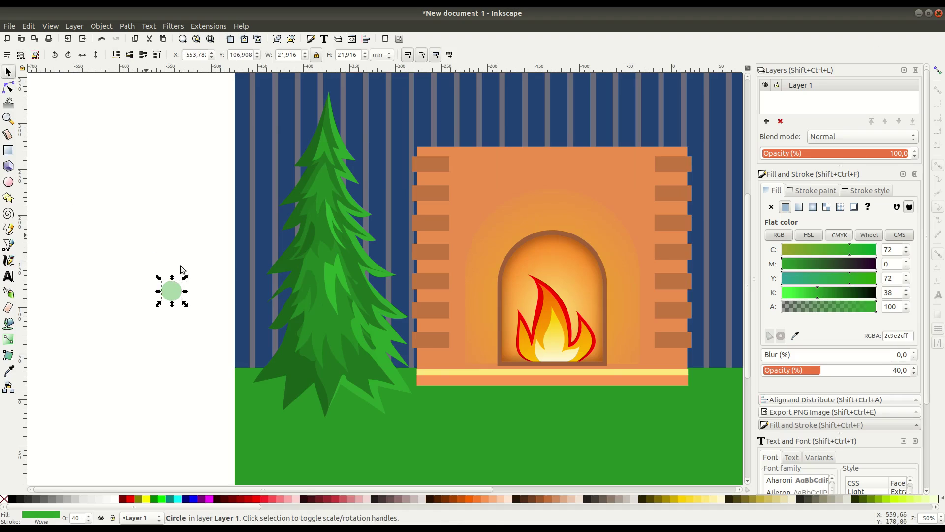
{"action": "left_click", "coordinate": [896, 370]}
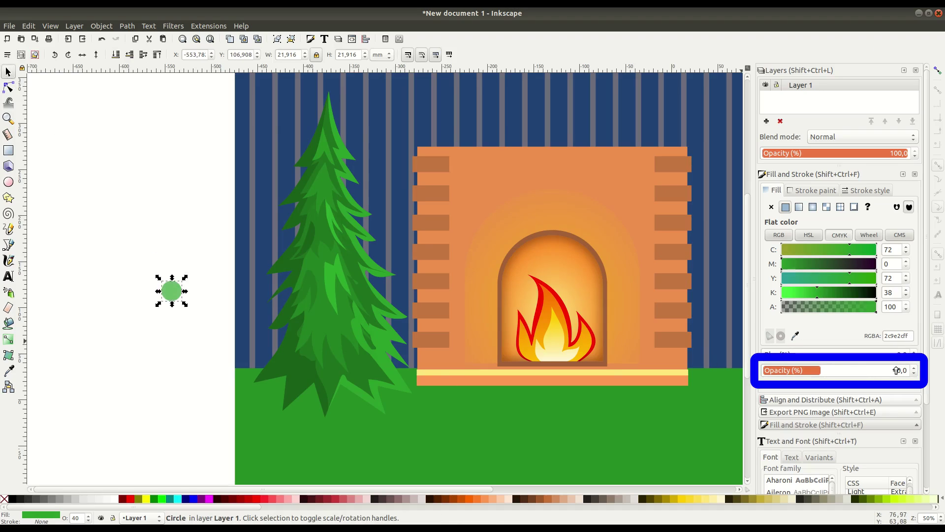
{"action": "left_click_drag", "start_coordinate": [896, 371], "coordinate": [915, 369]}
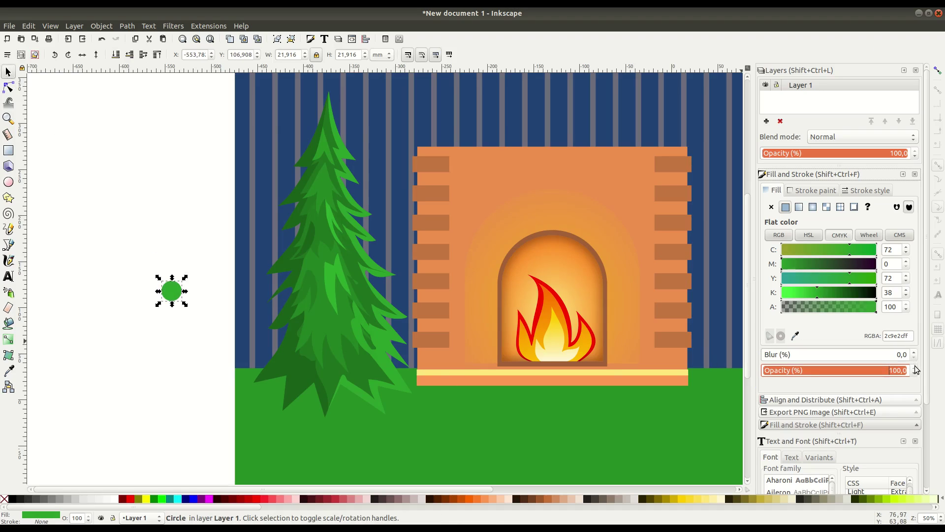
{"action": "left_click", "coordinate": [256, 499]}
{"action": "left_click_drag", "start_coordinate": [172, 296], "coordinate": [215, 280]}
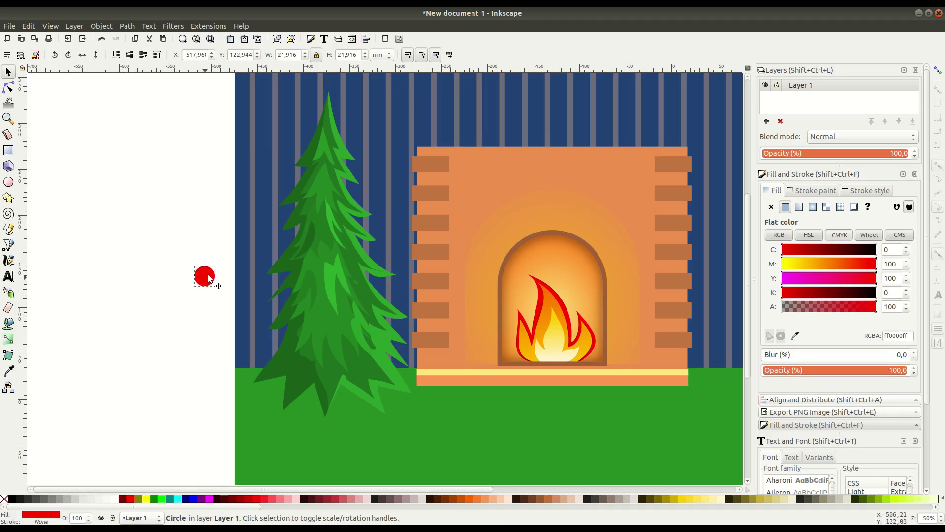
- Draw a white ellipse about 9 × 13 mm and place it as a highlight on the right half of the red circle
{"action": "scroll", "coordinate": [215, 280], "scroll_direction": "up", "scroll_amount": 2}
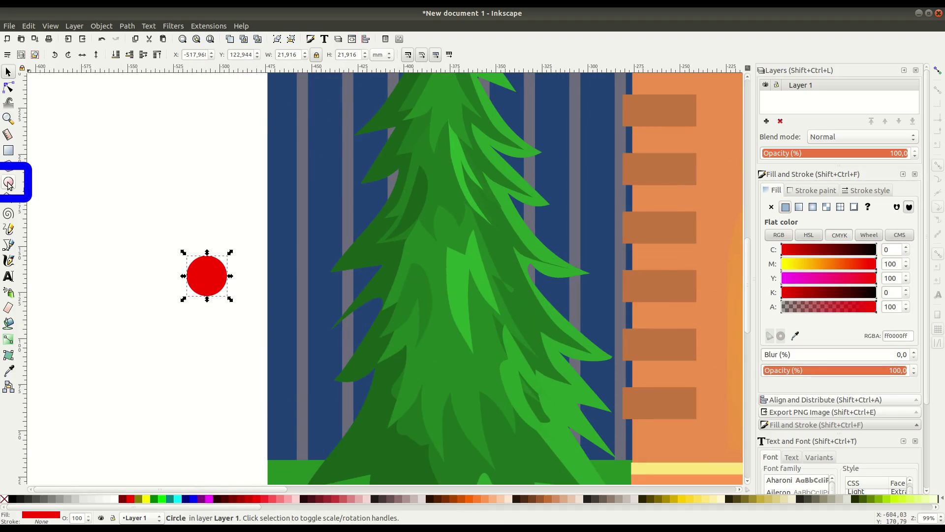
{"action": "left_click", "coordinate": [9, 182]}
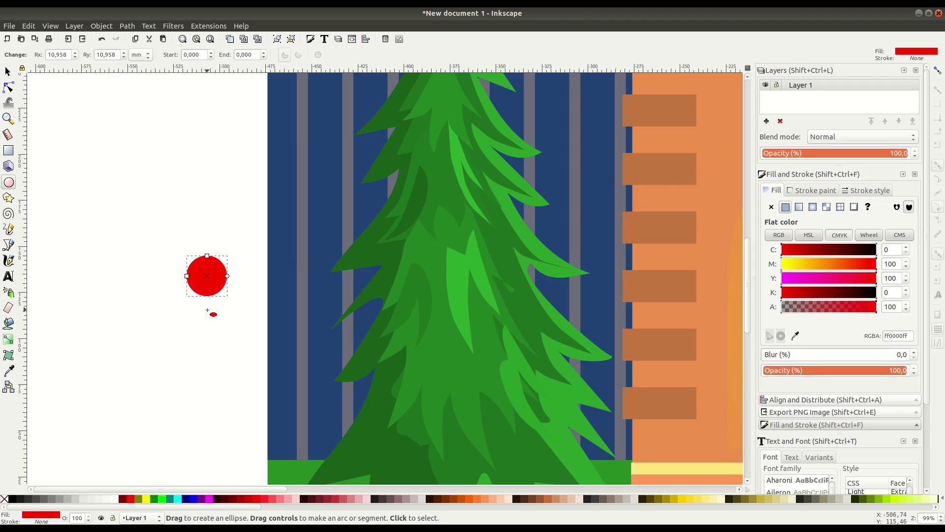
{"action": "scroll", "coordinate": [207, 312], "scroll_direction": "up", "scroll_amount": 1}
{"action": "left_click", "coordinate": [115, 499]}
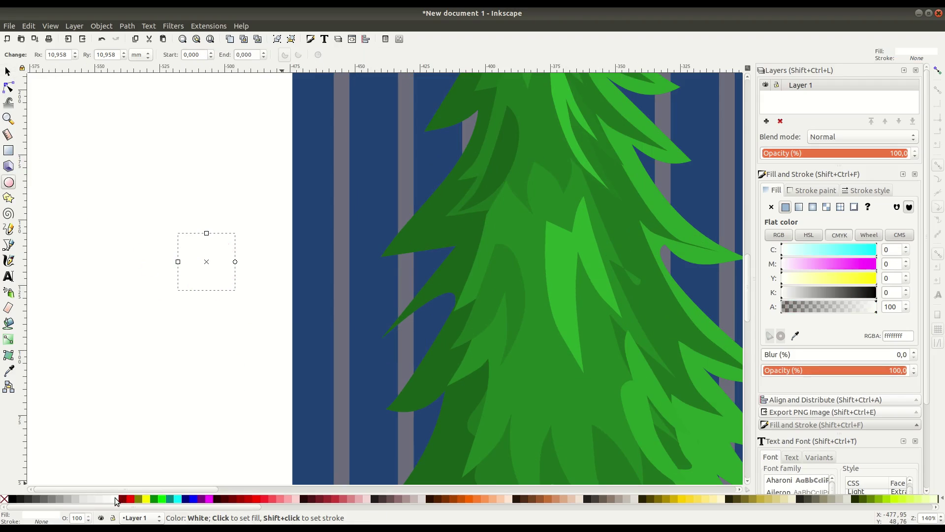
{"action": "key", "text": "ctrl+z"}
{"action": "mouse_move", "coordinate": [218, 318]}
{"action": "left_mouse_down"}
{"action": "mouse_move", "coordinate": [247, 365]}
{"action": "mouse_move", "coordinate": [216, 264]}
{"action": "left_mouse_up"}
{"action": "left_click", "coordinate": [8, 72]}
{"action": "left_click_drag", "start_coordinate": [220, 296], "coordinate": [224, 254]}
{"action": "left_click", "coordinate": [217, 258]}
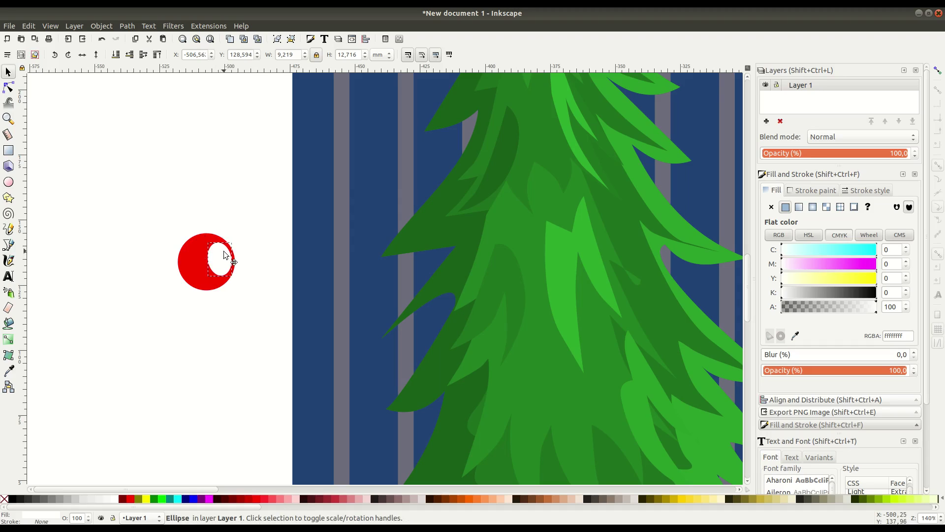
- Create a black shadow crescent on the red circle's left edge by taking the Difference of two offset duplicates of the circle
{"action": "right_click", "coordinate": [187, 268]}
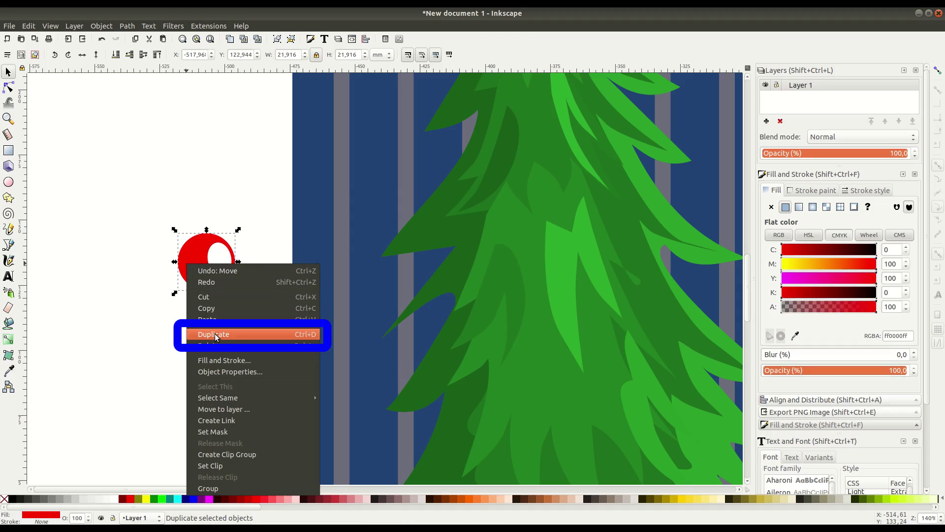
{"action": "left_click", "coordinate": [215, 338]}
{"action": "right_click", "coordinate": [200, 256]}
{"action": "left_click", "coordinate": [219, 327]}
{"action": "left_click", "coordinate": [332, 497]}
{"action": "left_click_drag", "start_coordinate": [197, 265], "coordinate": [206, 262]}
{"action": "left_click", "coordinate": [177, 273], "text": "shift"}
{"action": "left_click", "coordinate": [126, 26]}
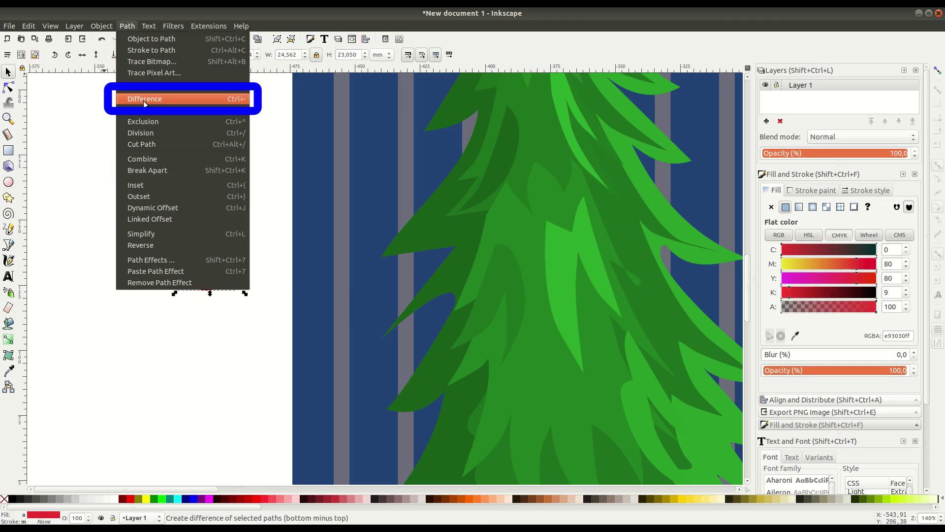
{"action": "left_click", "coordinate": [143, 100]}
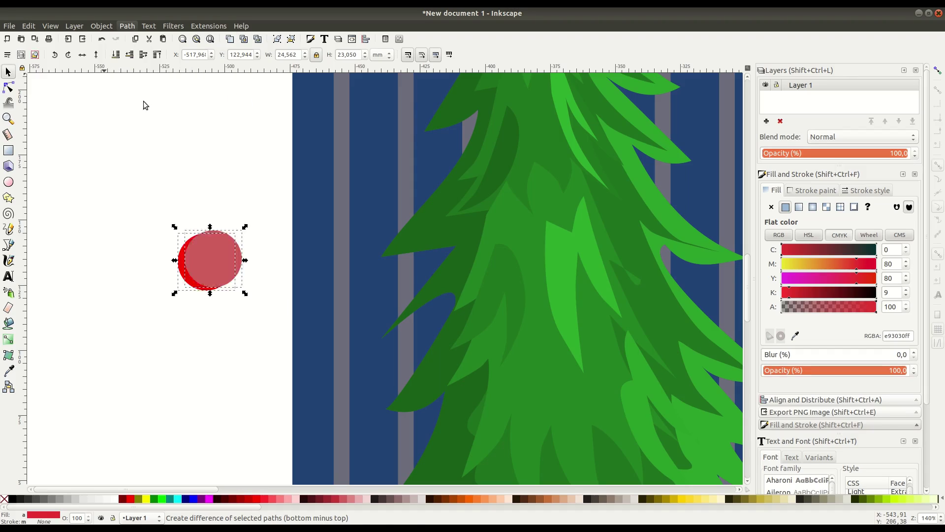
{"action": "left_click", "coordinate": [11, 499]}
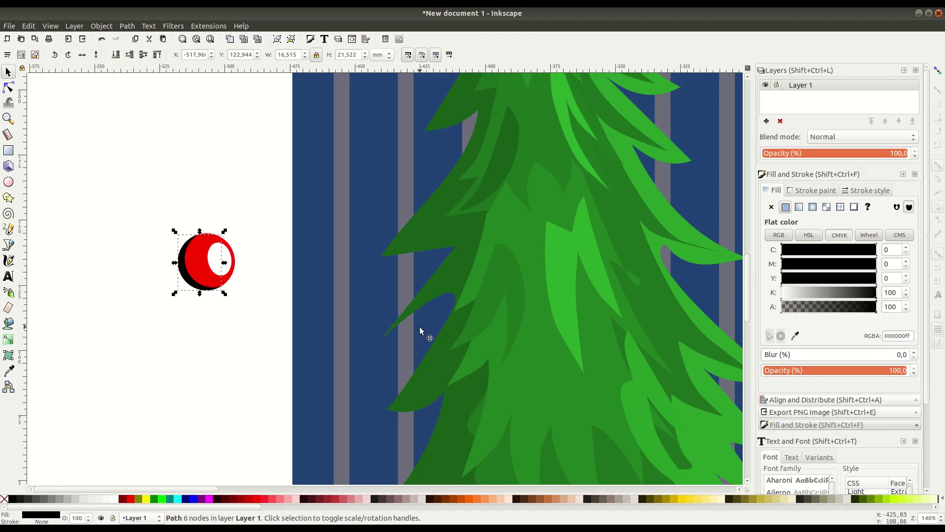
- Apply a black-to-transparent linear gradient to the shadow crescent and lower its opacity to about 47%
{"action": "left_click", "coordinate": [9, 340]}
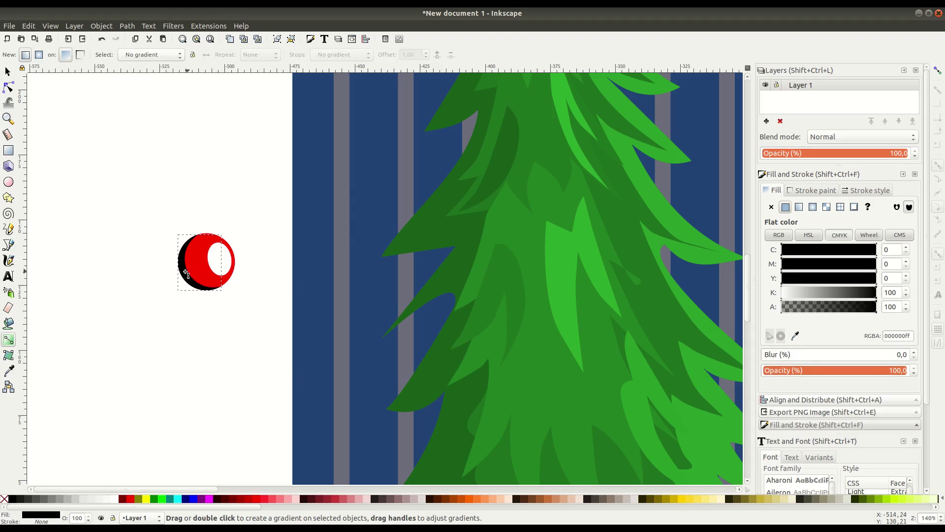
{"action": "left_click_drag", "start_coordinate": [182, 270], "coordinate": [202, 267]}
{"action": "key", "text": "s"}
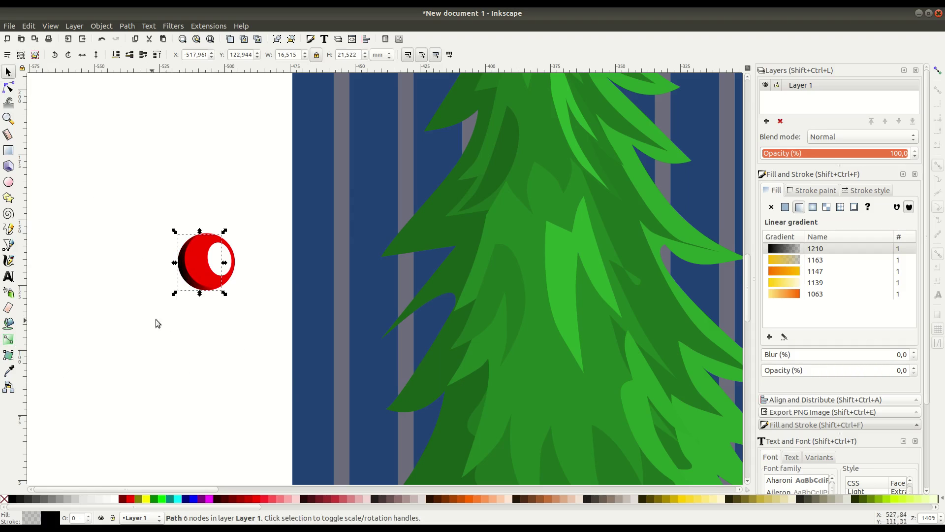
{"action": "left_click", "coordinate": [166, 325]}
{"action": "left_click", "coordinate": [180, 265]}
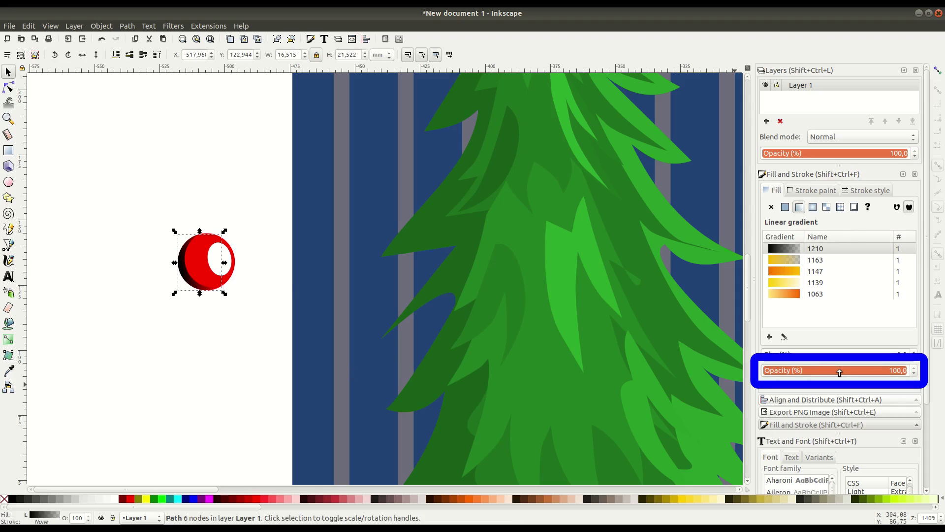
{"action": "left_click", "coordinate": [839, 371]}
{"action": "left_click", "coordinate": [287, 316]}
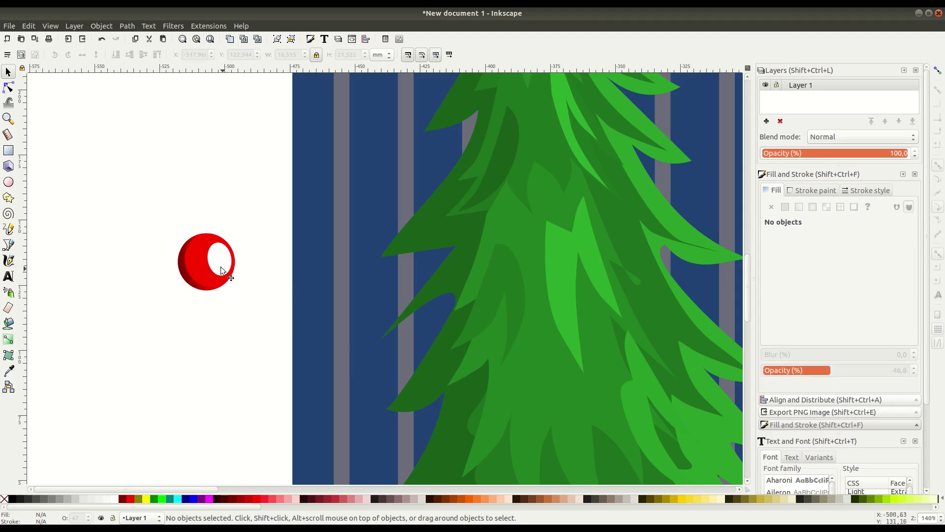
- Rotate the highlight ellipse slightly to follow the ball's curve and fill it pale yellow
{"action": "left_click", "coordinate": [222, 254]}
{"action": "left_click", "coordinate": [222, 253]}
{"action": "left_click_drag", "start_coordinate": [234, 279], "coordinate": [225, 264]}
{"action": "left_click", "coordinate": [706, 499]}
{"action": "left_click", "coordinate": [194, 344]}
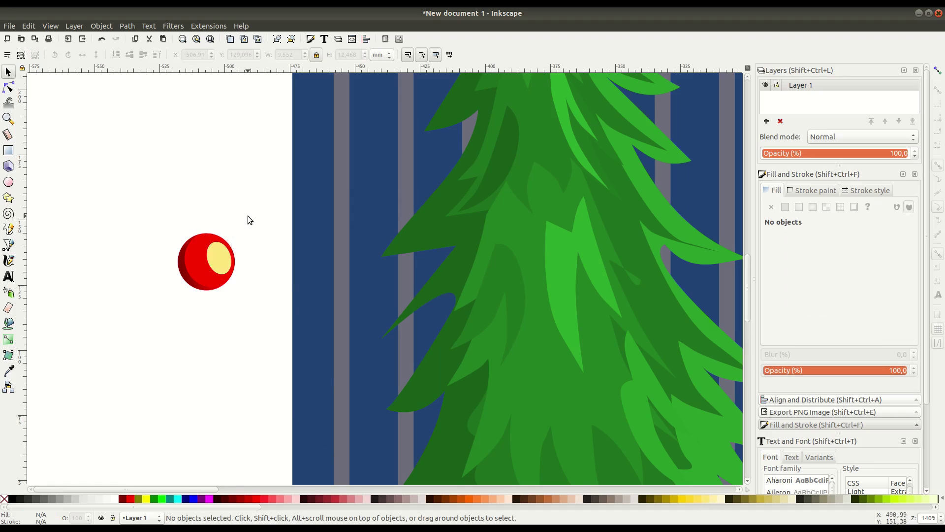
- Duplicate the whole red ornament twice and place the two copies side by side below the original
{"action": "left_click_drag", "start_coordinate": [247, 216], "coordinate": [169, 301]}
{"action": "right_click", "coordinate": [193, 261]}
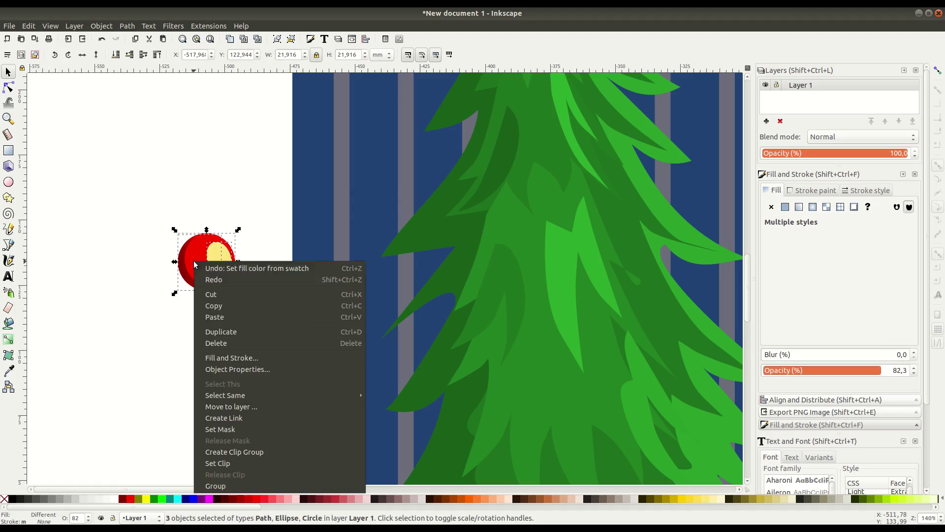
{"action": "left_click", "coordinate": [219, 331]}
{"action": "left_click_drag", "start_coordinate": [211, 277], "coordinate": [130, 315]}
{"action": "right_click", "coordinate": [213, 355]}
{"action": "left_click", "coordinate": [240, 192]}
{"action": "key", "text": "Escape"}
- Recolour the base circle of one lower ornament yellow and the other one blue 2a7fff
{"action": "left_click", "coordinate": [194, 348]}
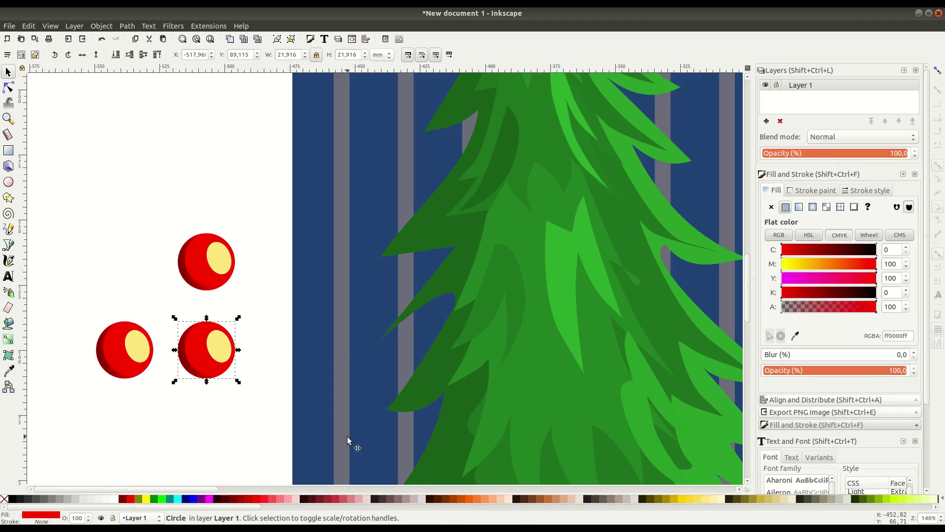
{"action": "left_click", "coordinate": [681, 500]}
{"action": "left_click", "coordinate": [123, 351]}
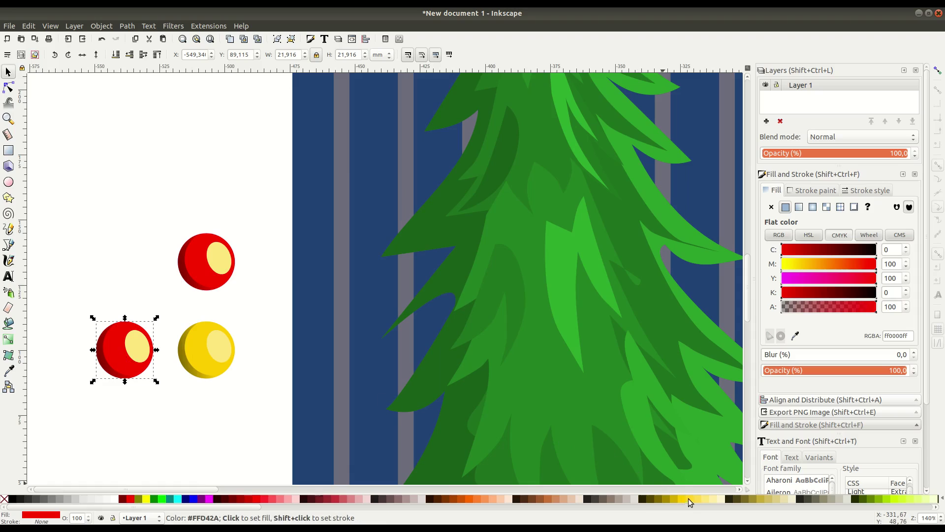
{"action": "scroll", "coordinate": [376, 499], "scroll_direction": "down", "scroll_amount": 3}
{"action": "left_click", "coordinate": [303, 500]}
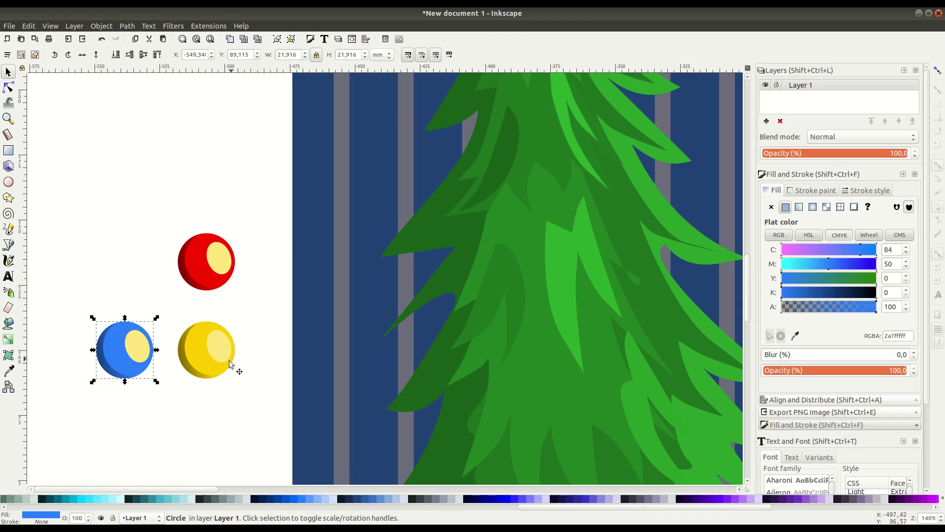
- Apply a linear gradient fading from pale yellow to transparent to the highlight ellipse of each of the three ornaments
{"action": "left_click", "coordinate": [227, 347]}
{"action": "key", "text": "g"}
{"action": "left_click_drag", "start_coordinate": [230, 349], "coordinate": [221, 348]}
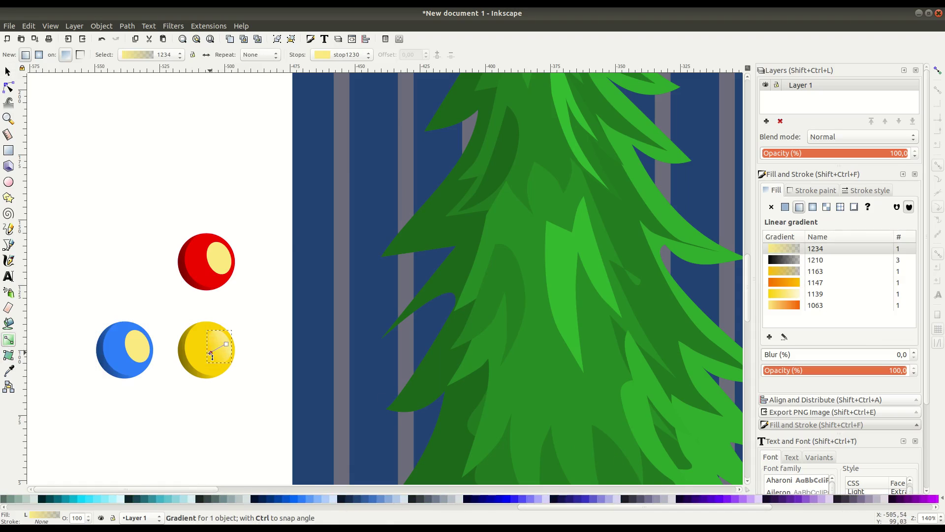
{"action": "left_click", "coordinate": [219, 259]}
{"action": "left_click_drag", "start_coordinate": [227, 254], "coordinate": [212, 264]}
{"action": "left_click", "coordinate": [143, 346]}
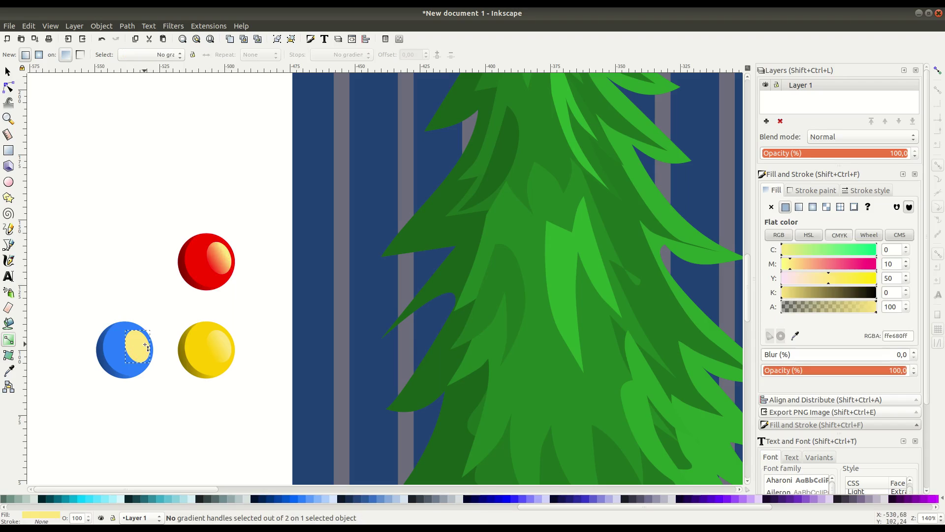
{"action": "left_click_drag", "start_coordinate": [145, 346], "coordinate": [129, 351]}
{"action": "key", "text": "s"}
{"action": "left_click", "coordinate": [153, 253]}
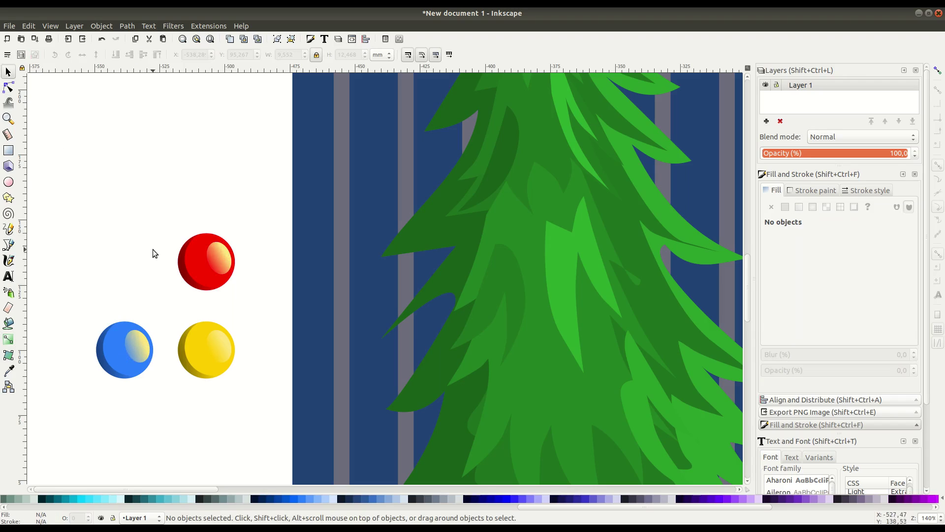
- Group the circle, shadow and highlight of each of the red, yellow and blue ornaments
{"action": "left_click_drag", "start_coordinate": [255, 199], "coordinate": [167, 300]}
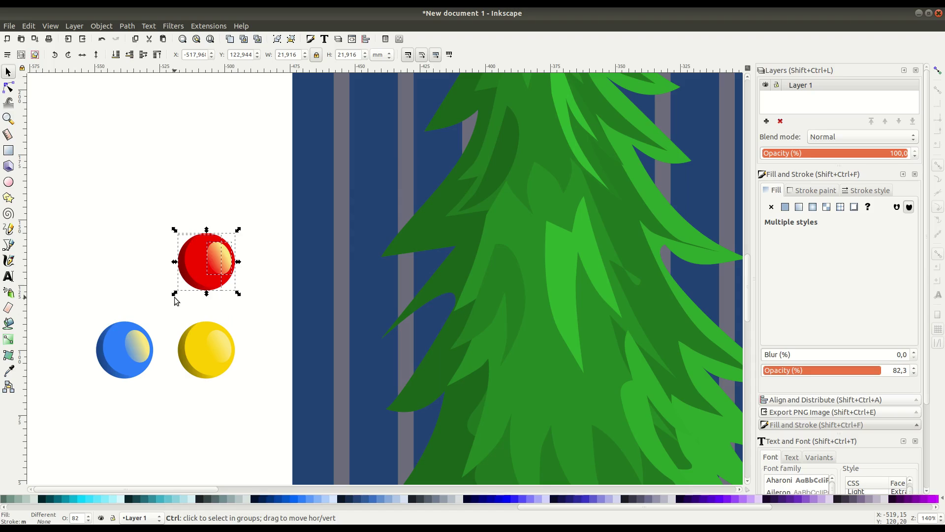
{"action": "left_click_drag", "start_coordinate": [249, 312], "coordinate": [173, 385]}
{"action": "left_click_drag", "start_coordinate": [164, 303], "coordinate": [81, 400]}
{"action": "key", "text": "minus"}
{"action": "key", "text": "minus"}
- Duplicate the grouped ornaments and move a yellow one onto the tree's right edge
{"action": "left_click_drag", "start_coordinate": [226, 312], "coordinate": [132, 314]}
{"action": "left_click_drag", "start_coordinate": [127, 236], "coordinate": [232, 365]}
{"action": "right_click", "coordinate": [201, 314]}
{"action": "left_click", "coordinate": [227, 138]}
{"action": "left_click_drag", "start_coordinate": [200, 315], "coordinate": [443, 291]}
{"action": "right_click", "coordinate": [191, 404]}
{"action": "key", "text": "Escape"}
- Place two red ornaments, a blue one and a yellow one across the tree's upper and middle branches
{"action": "left_click", "coordinate": [202, 216]}
{"action": "left_click_drag", "start_coordinate": [184, 281], "coordinate": [381, 284]}
{"action": "left_click_drag", "start_coordinate": [145, 160], "coordinate": [335, 166]}
{"action": "left_click_drag", "start_coordinate": [146, 329], "coordinate": [386, 217]}
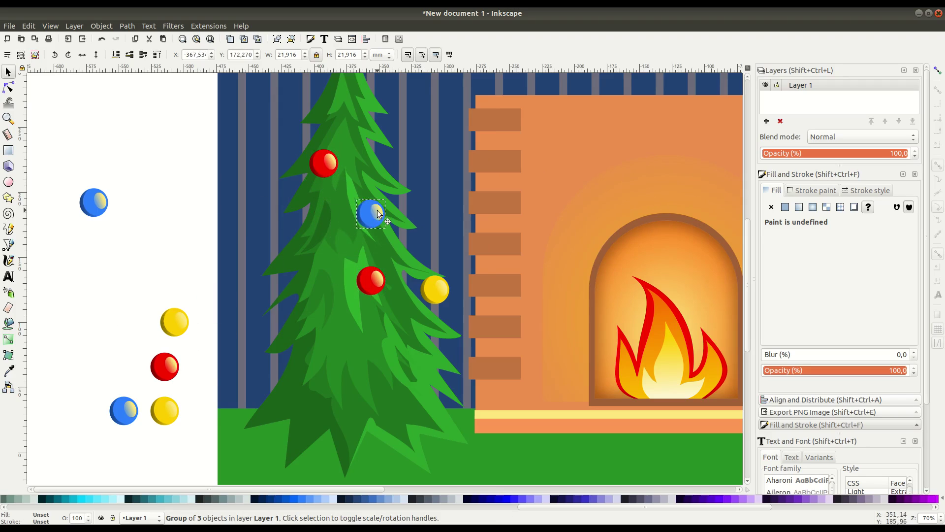
{"action": "left_click_drag", "start_coordinate": [298, 261], "coordinate": [300, 260]}
{"action": "left_click_drag", "start_coordinate": [190, 137], "coordinate": [457, 316]}
{"action": "left_click", "coordinate": [209, 206]}
- Select all the ornaments together and scale them down to about 13 mm across each
{"action": "left_click", "coordinate": [323, 172]}
{"action": "left_click", "coordinate": [297, 264], "text": "shift"}
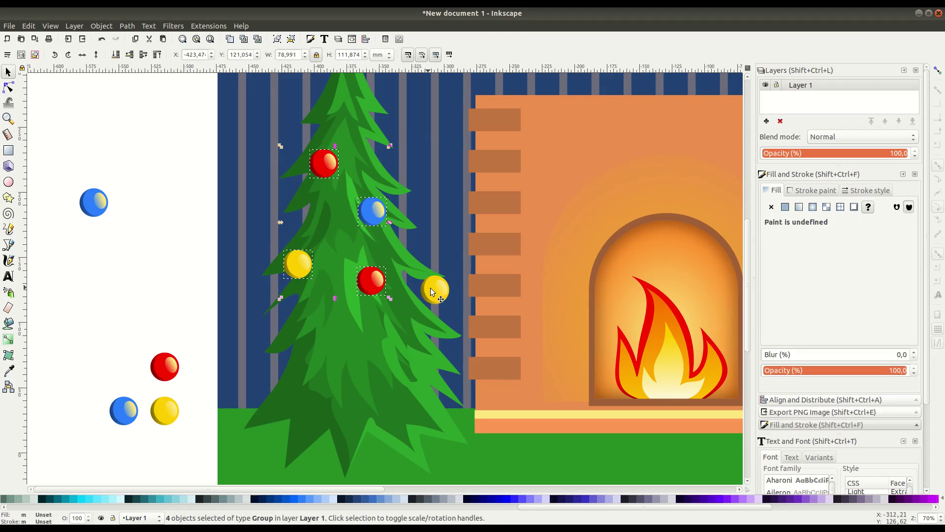
{"action": "left_click", "coordinate": [170, 368], "text": "shift"}
{"action": "left_click", "coordinate": [163, 411], "text": "shift"}
{"action": "left_click", "coordinate": [124, 411], "text": "shift"}
{"action": "left_click_drag", "start_coordinate": [76, 427], "coordinate": [263, 321]}
{"action": "key", "text": "Escape"}
- Spread the small red, yellow and blue ornaments over the branches from the treetop to the lower tree
{"action": "left_click_drag", "start_coordinate": [365, 163], "coordinate": [340, 121]}
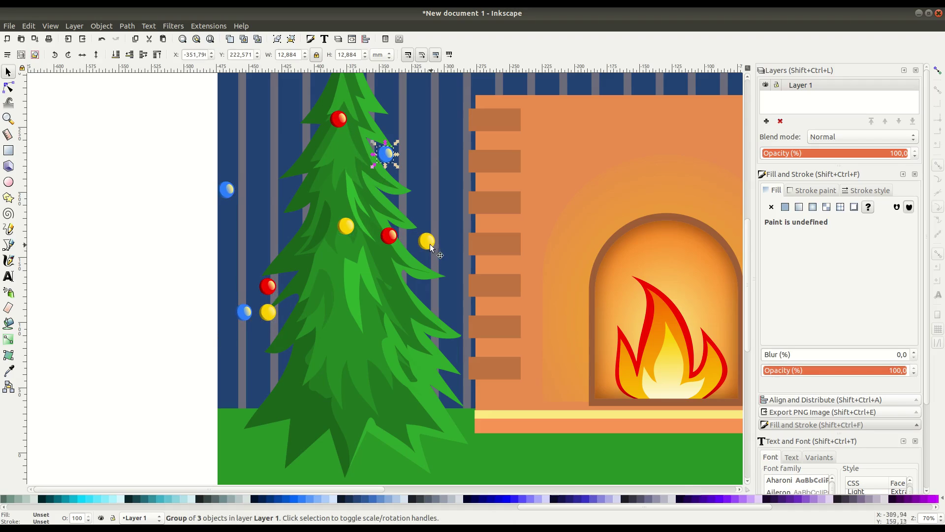
{"action": "left_click_drag", "start_coordinate": [347, 227], "coordinate": [346, 328]}
{"action": "left_click_drag", "start_coordinate": [271, 290], "coordinate": [388, 334]}
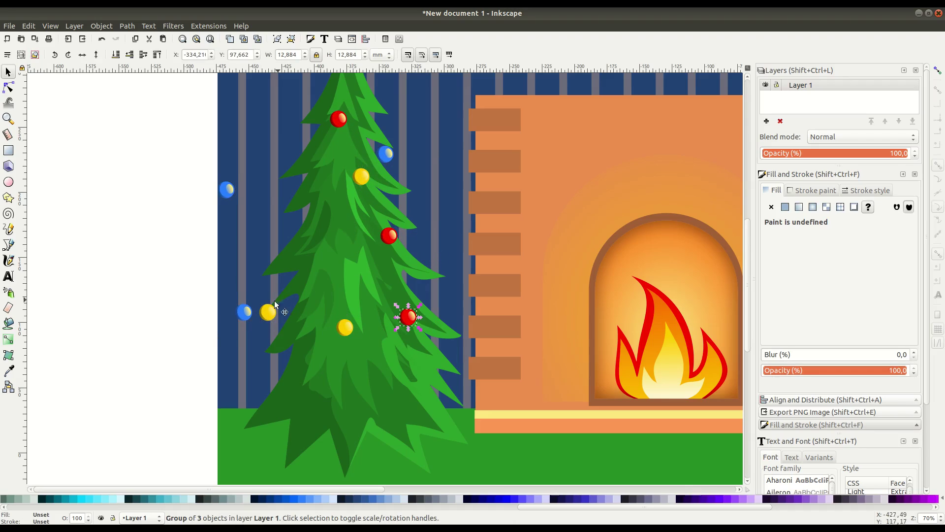
{"action": "left_click_drag", "start_coordinate": [251, 312], "coordinate": [424, 379]}
{"action": "left_click_drag", "start_coordinate": [306, 392], "coordinate": [299, 394]}
{"action": "left_click_drag", "start_coordinate": [227, 191], "coordinate": [263, 212]}
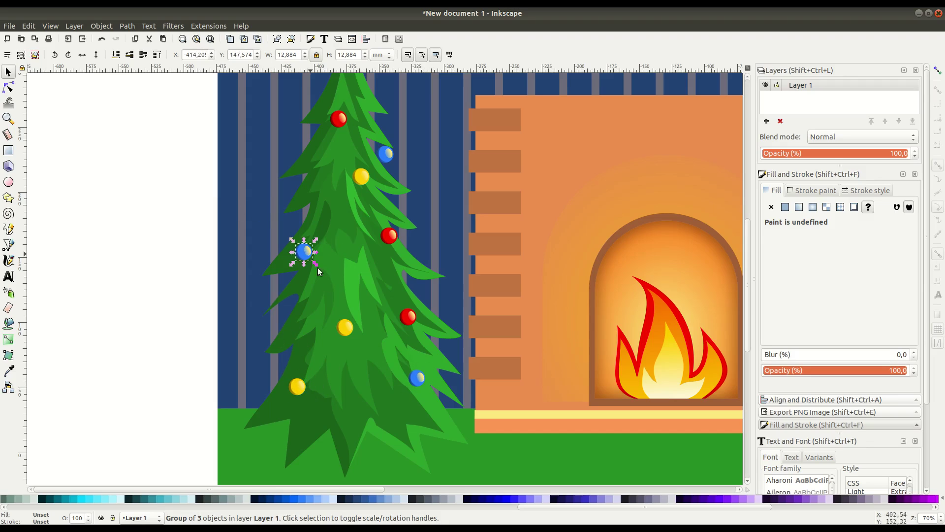
- Duplicate a red and a blue ornament and place the copies in empty areas on the tree's left branches
{"action": "right_click", "coordinate": [409, 317]}
{"action": "left_click", "coordinate": [434, 140]}
{"action": "left_click_drag", "start_coordinate": [408, 314], "coordinate": [317, 295]}
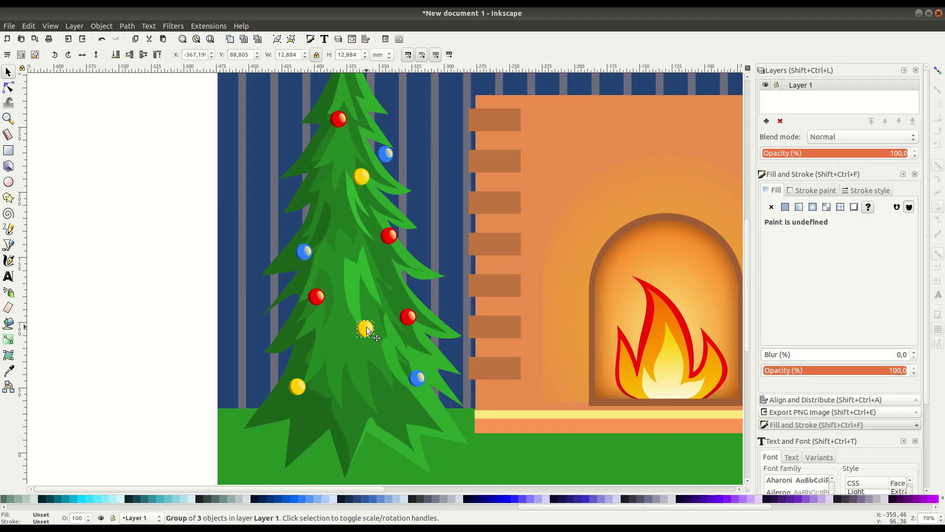
{"action": "right_click", "coordinate": [418, 379]}
{"action": "left_click", "coordinate": [433, 203]}
{"action": "left_click_drag", "start_coordinate": [418, 378], "coordinate": [316, 162]}
{"action": "left_click", "coordinate": [339, 120]}
{"action": "key", "text": "Escape"}
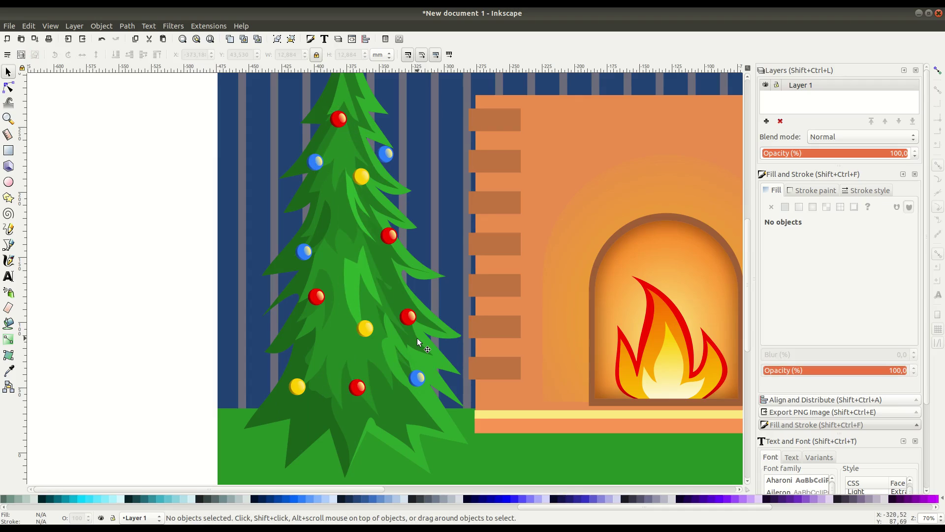
- Select the whole decorated tree and move it out of the room onto the blank canvas beside the wall
{"action": "key", "text": "minus"}
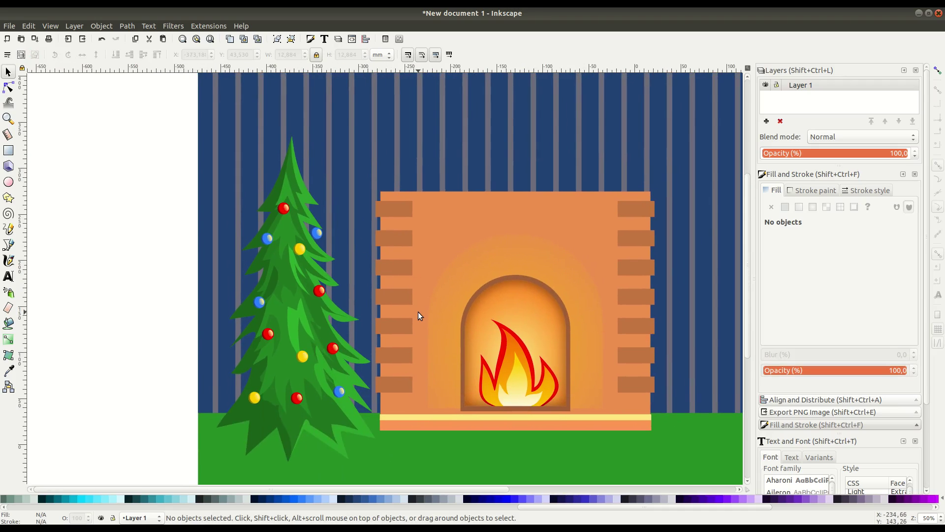
{"action": "left_click_drag", "start_coordinate": [164, 120], "coordinate": [381, 470]}
{"action": "left_click_drag", "start_coordinate": [313, 385], "coordinate": [176, 360]}
{"action": "left_click", "coordinate": [242, 299]}
{"action": "left_click_drag", "start_coordinate": [237, 295], "coordinate": [306, 307]}
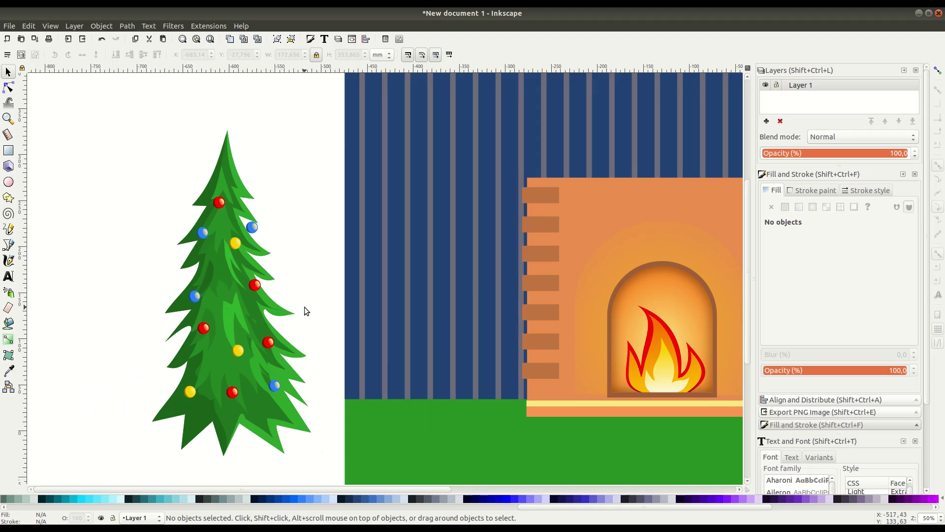
- Select all the red, yellow and blue ornaments on the tree and group them into one object
{"action": "left_click", "coordinate": [218, 202], "text": "shift"}
{"action": "left_click", "coordinate": [202, 233], "text": "shift"}
{"action": "left_click", "coordinate": [195, 295], "text": "shift"}
{"action": "left_click", "coordinate": [203, 328], "text": "shift"}
{"action": "left_click", "coordinate": [254, 285], "text": "shift"}
{"action": "left_click", "coordinate": [238, 350], "text": "shift"}
{"action": "left_click", "coordinate": [268, 342], "text": "shift"}
{"action": "left_click", "coordinate": [274, 385], "text": "shift"}
{"action": "left_click", "coordinate": [232, 392], "text": "shift"}
{"action": "left_click", "coordinate": [190, 391], "text": "shift"}
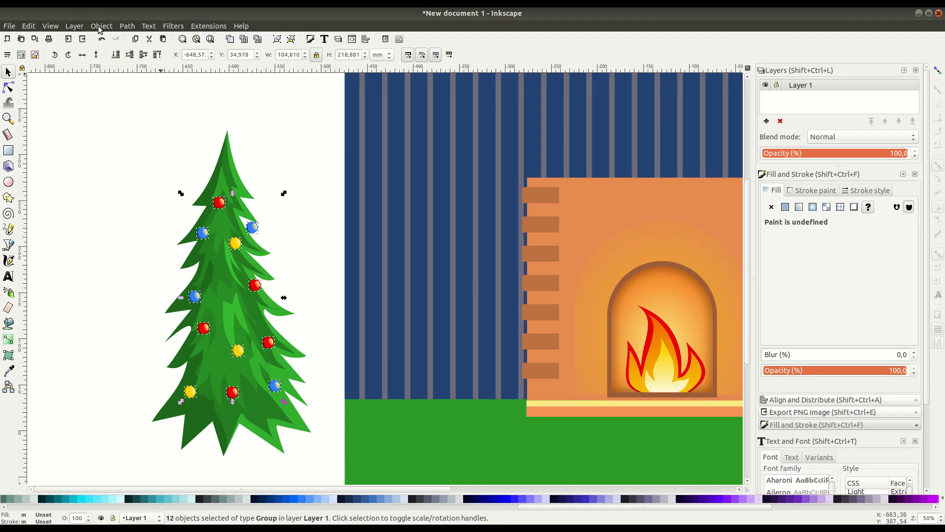
{"action": "left_click", "coordinate": [101, 25]}
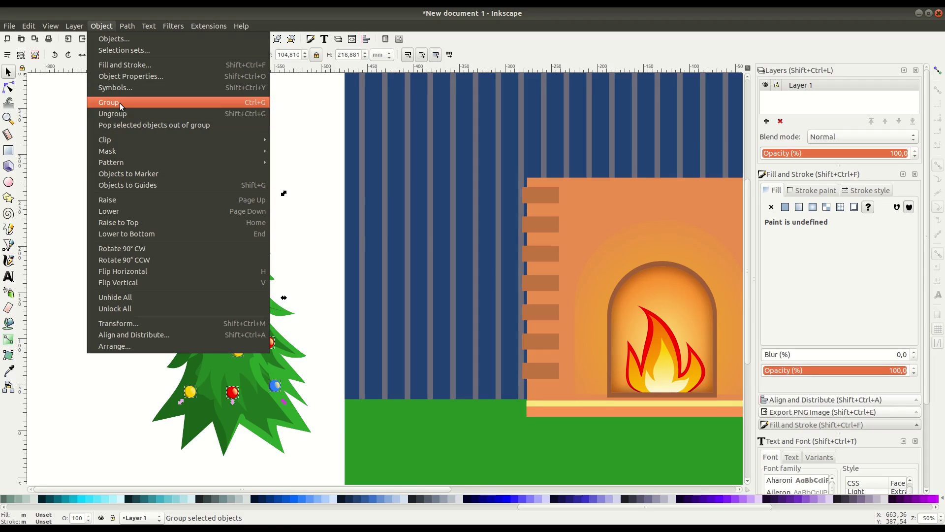
{"action": "left_click", "coordinate": [120, 103]}
- Move the ornament group aside to group the tree's shapes, and put the ornaments back on the tree
{"action": "left_click_drag", "start_coordinate": [253, 229], "coordinate": [112, 232]}
{"action": "left_click_drag", "start_coordinate": [322, 107], "coordinate": [191, 483]}
{"action": "left_click", "coordinate": [102, 25]}
{"action": "left_click", "coordinate": [120, 103]}
{"action": "left_click_drag", "start_coordinate": [117, 236], "coordinate": [251, 225]}
- Inside the ornament group, shift the middle-left blue ornament inward and the red one below it outward
{"action": "key", "text": "Escape"}
{"action": "double_click", "coordinate": [192, 294]}
{"action": "left_click", "coordinate": [192, 295]}
{"action": "left_click_drag", "start_coordinate": [192, 296], "coordinate": [210, 285]}
{"action": "left_click", "coordinate": [204, 297]}
{"action": "double_click", "coordinate": [193, 295]}
{"action": "left_click_drag", "start_coordinate": [201, 326], "coordinate": [192, 331]}
{"action": "left_click", "coordinate": [157, 194]}
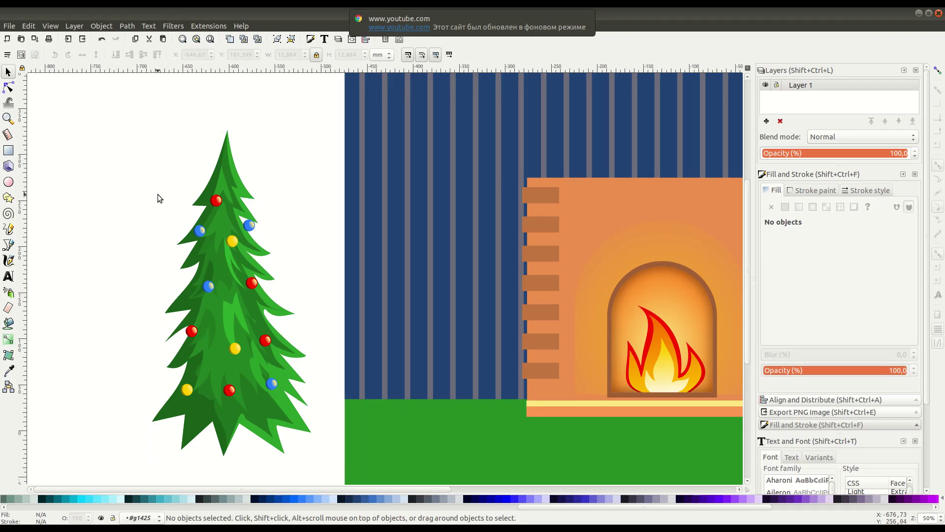
- Draw a narrow closed garland band across the tree just above the topmost red ornament with the Bezier tool
{"action": "left_click", "coordinate": [9, 245]}
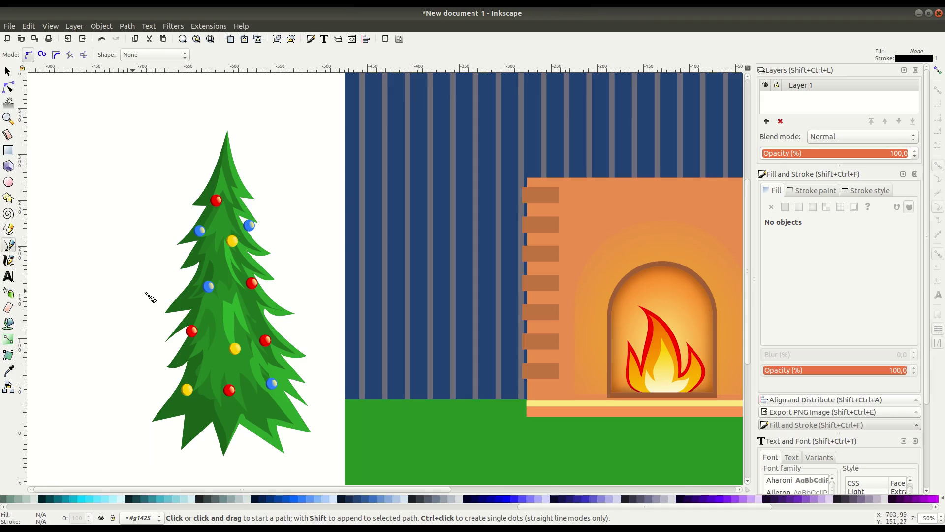
{"action": "scroll", "coordinate": [213, 193], "scroll_direction": "up", "scroll_amount": 1}
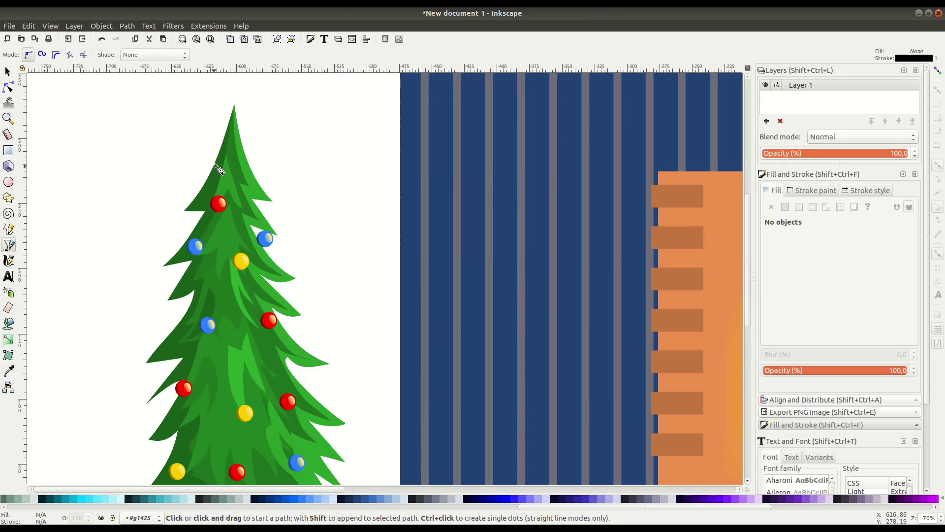
{"action": "left_click", "coordinate": [213, 159]}
{"action": "left_click_drag", "start_coordinate": [257, 163], "coordinate": [208, 165]}
{"action": "left_click", "coordinate": [258, 175]}
{"action": "left_click", "coordinate": [214, 159]}
- Draw a second curved garland band across the middle of the tree, sloping down to the right
{"action": "scroll", "coordinate": [197, 218], "scroll_direction": "down", "scroll_amount": 3}
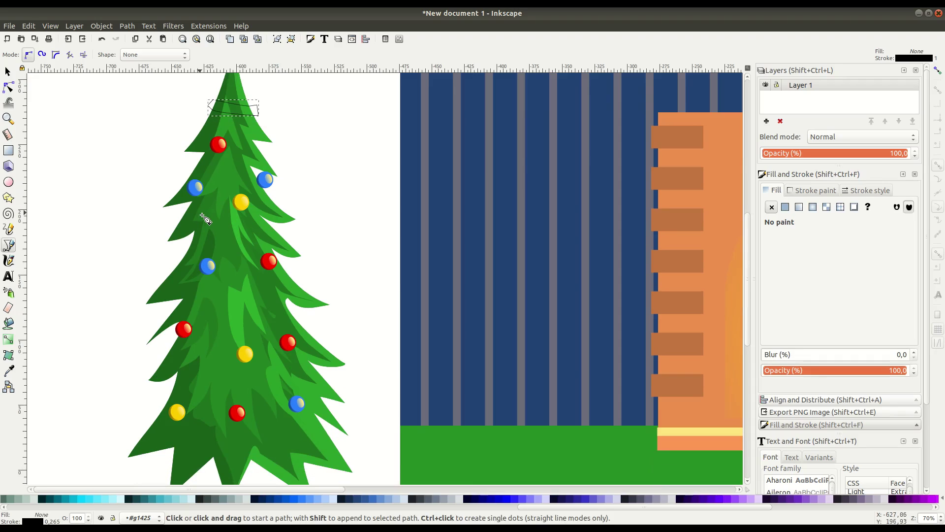
{"action": "left_click", "coordinate": [192, 237]}
{"action": "left_click_drag", "start_coordinate": [269, 275], "coordinate": [302, 279]}
{"action": "mouse_move", "coordinate": [190, 250]}
{"action": "left_mouse_down"}
{"action": "mouse_move", "coordinate": [127, 204]}
{"action": "mouse_move", "coordinate": [193, 252]}
{"action": "left_mouse_up"}
{"action": "right_click", "coordinate": [194, 254]}
- Draw a third garland band, about 120 mm wide and 54 mm high, rising to the right across the lower branches
{"action": "scroll", "coordinate": [197, 256], "scroll_direction": "down", "scroll_amount": 4}
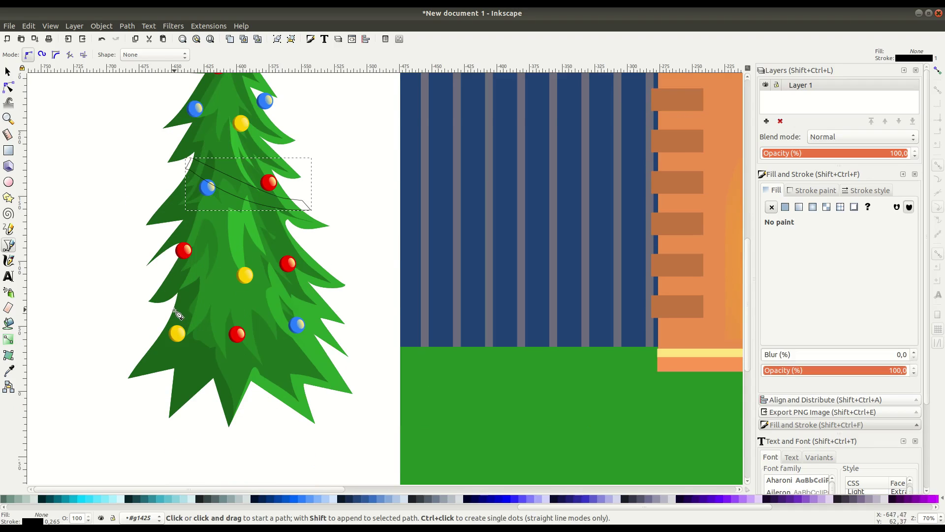
{"action": "left_click", "coordinate": [167, 308]}
{"action": "left_click_drag", "start_coordinate": [315, 256], "coordinate": [318, 254]}
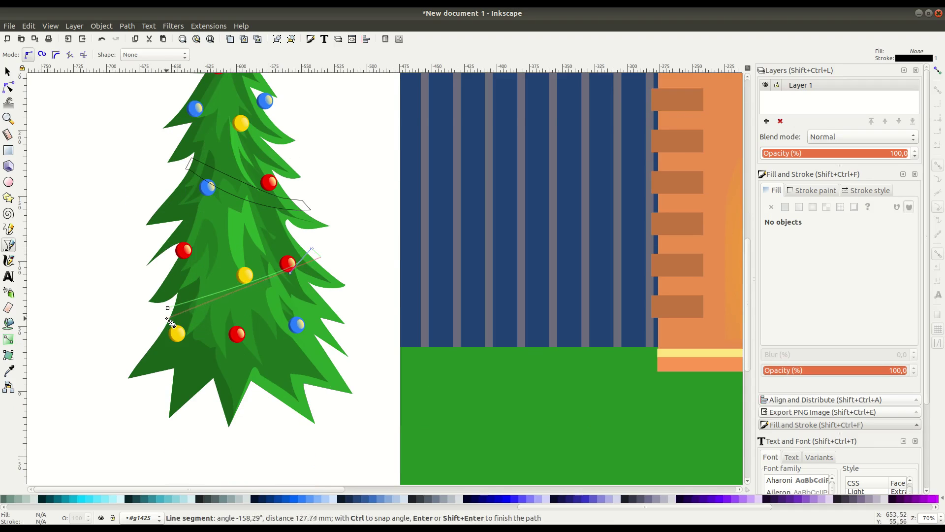
{"action": "left_click_drag", "start_coordinate": [245, 312], "coordinate": [172, 313]}
{"action": "left_click", "coordinate": [168, 308]}
- Remove the outline of all three garland bands and fill them with flat pale yellow, ffe680
{"action": "key", "text": "s"}
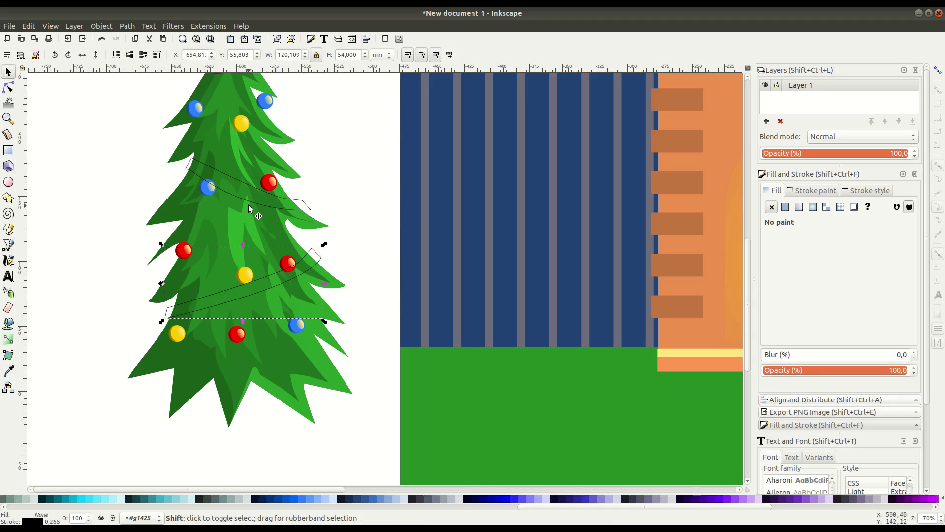
{"action": "left_click", "coordinate": [247, 203], "text": "shift"}
{"action": "scroll", "coordinate": [242, 216], "scroll_direction": "up", "scroll_amount": 4}
{"action": "left_click", "coordinate": [245, 105], "text": "shift"}
{"action": "left_click", "coordinate": [813, 191]}
{"action": "left_click", "coordinate": [771, 207]}
{"action": "left_click", "coordinate": [771, 192]}
{"action": "left_click", "coordinate": [785, 207]}
{"action": "scroll", "coordinate": [699, 498], "scroll_direction": "up", "scroll_amount": 5}
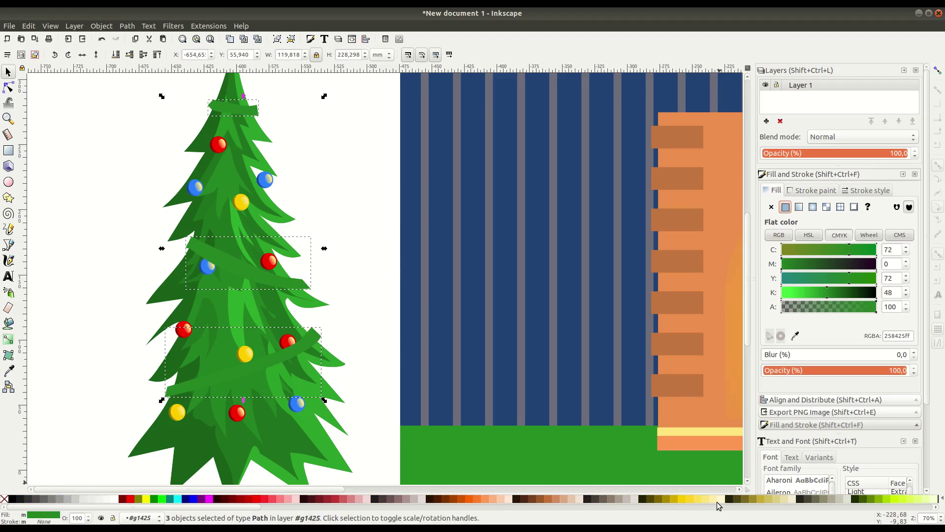
{"action": "left_click", "coordinate": [711, 499]}
{"action": "left_click", "coordinate": [705, 498]}
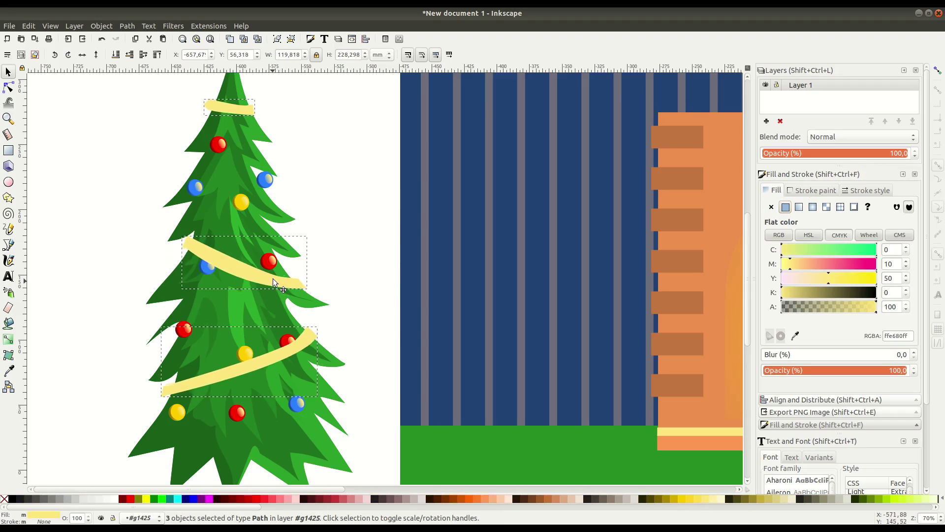
- Group the three garland bands, set them behind the middle blue ornament and nudge them slightly down
{"action": "left_click", "coordinate": [101, 26]}
{"action": "left_click", "coordinate": [109, 102]}
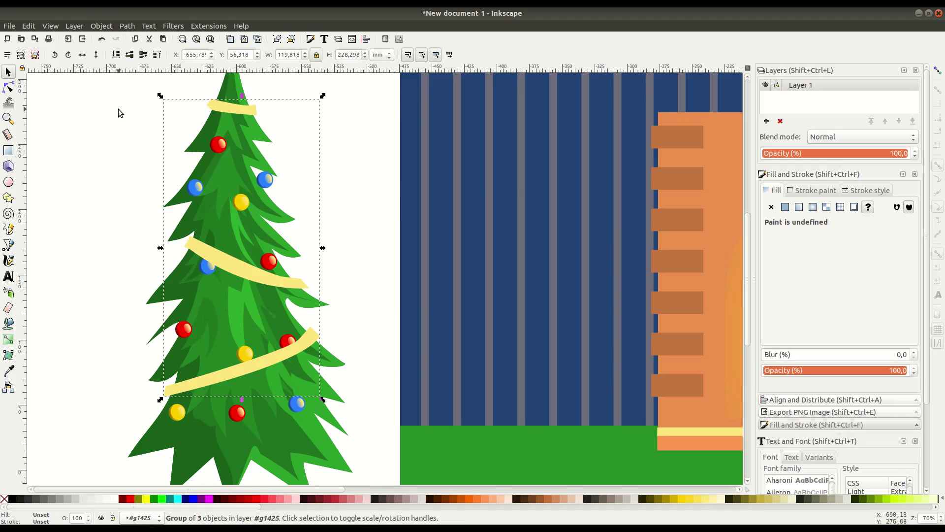
{"action": "left_click", "coordinate": [142, 55]}
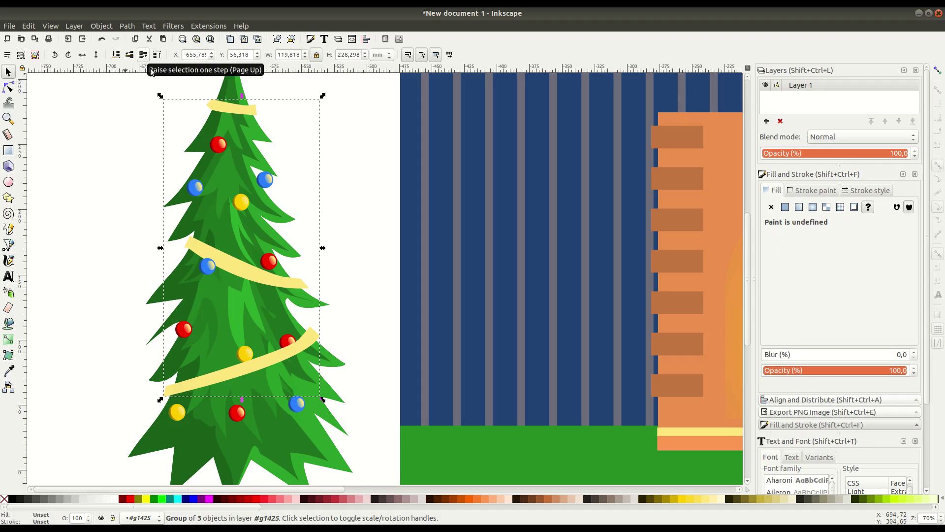
{"action": "left_click_drag", "start_coordinate": [241, 267], "coordinate": [241, 267]}
{"action": "left_click", "coordinate": [155, 270]}
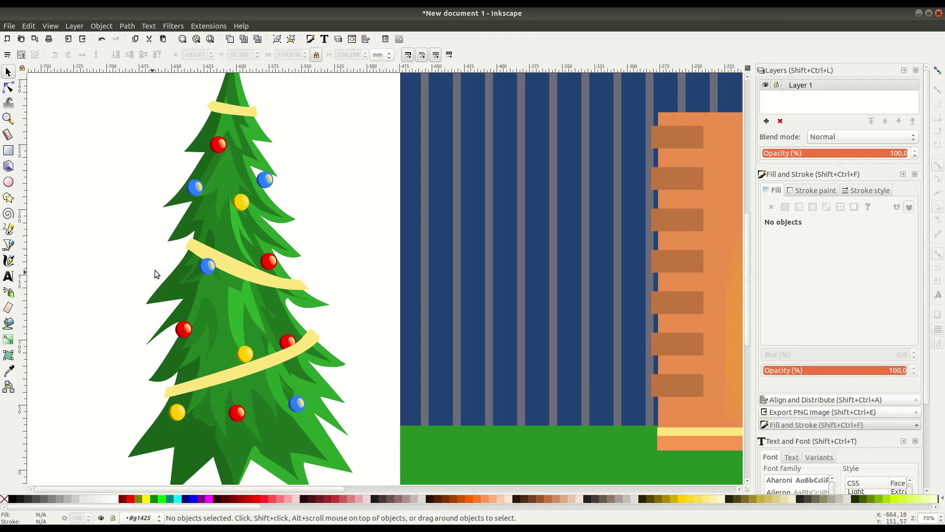
- Group the tree with its ornaments and garlands and move it back into the room beside the fireplace
{"action": "key", "text": "minus"}
{"action": "key", "text": "minus"}
{"action": "left_click_drag", "start_coordinate": [210, 143], "coordinate": [383, 419]}
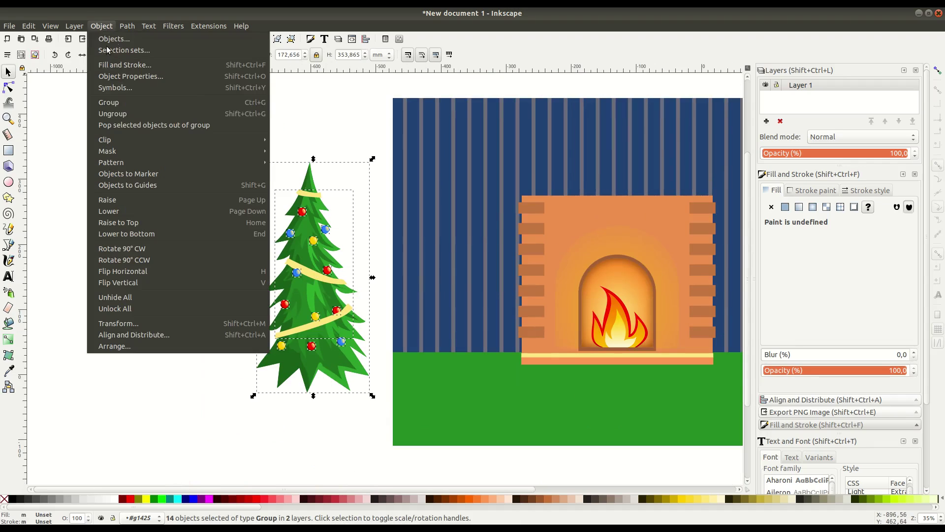
{"action": "key", "text": "Escape"}
{"action": "left_click_drag", "start_coordinate": [315, 316], "coordinate": [459, 321]}
- Shift the fireplace slightly toward the window and fine-tune the tree's position in front of the striped wall
{"action": "left_click_drag", "start_coordinate": [465, 389], "coordinate": [191, 388]}
{"action": "left_click_drag", "start_coordinate": [478, 89], "coordinate": [212, 393]}
{"action": "left_click_drag", "start_coordinate": [286, 325], "coordinate": [310, 325]}
{"action": "left_click_drag", "start_coordinate": [235, 323], "coordinate": [241, 327]}
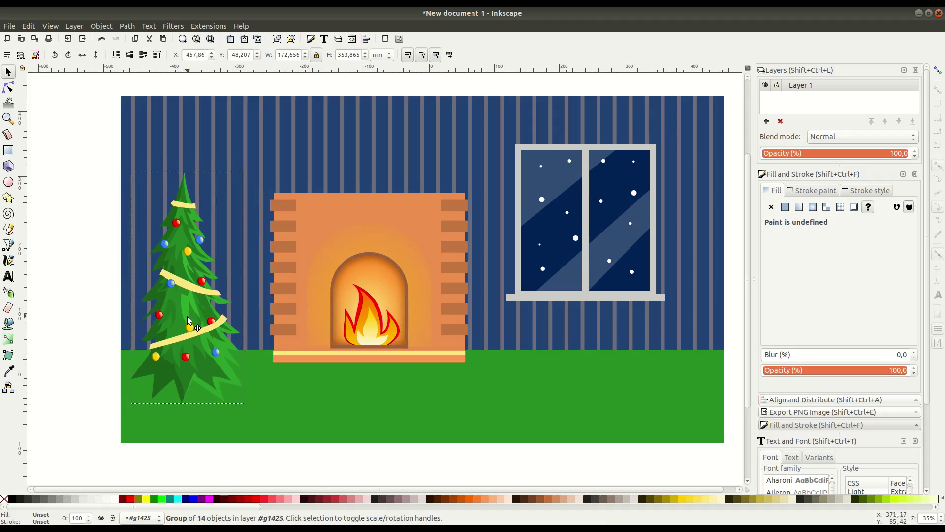
{"action": "left_click", "coordinate": [51, 363]}
- Draw a closed shadow shape with a scalloped lower edge, about 160 mm wide and 116 mm high, over the tree's base
{"action": "left_click", "coordinate": [8, 244]}
{"action": "scroll", "coordinate": [157, 378], "scroll_direction": "up", "scroll_amount": 2}
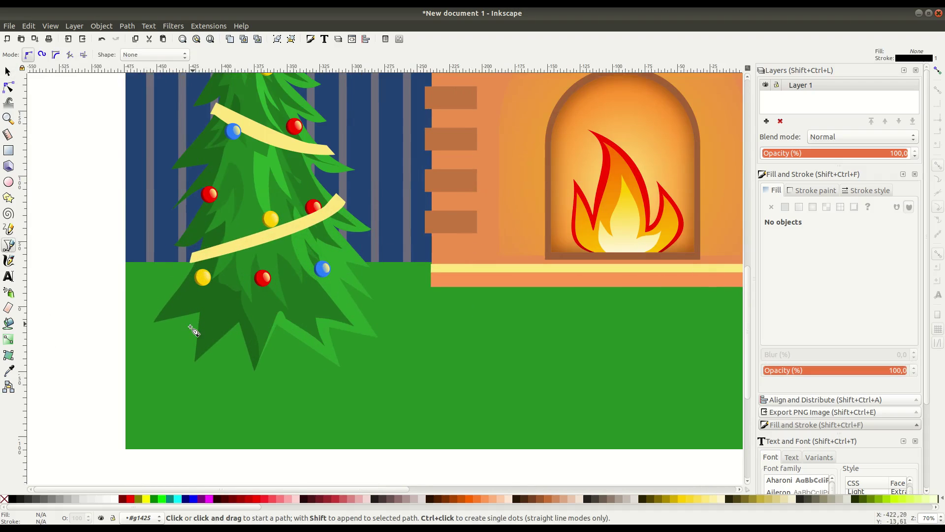
{"action": "left_click", "coordinate": [178, 312]}
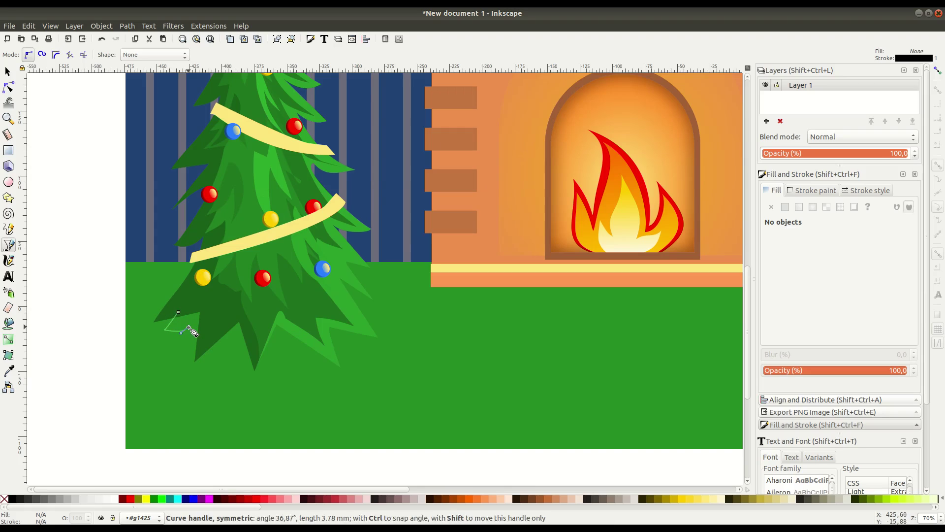
{"action": "left_click", "coordinate": [188, 327]}
{"action": "left_click_drag", "start_coordinate": [190, 347], "coordinate": [364, 320]}
{"action": "left_click", "coordinate": [193, 353]}
{"action": "left_click", "coordinate": [218, 341]}
{"action": "left_click", "coordinate": [372, 323]}
{"action": "left_click_drag", "start_coordinate": [323, 231], "coordinate": [312, 225]}
{"action": "left_click", "coordinate": [255, 219]}
{"action": "left_click", "coordinate": [179, 312]}
- Fill the outline-free shadow shape with a vertical linear gradient from black to transparent and nudge it into place
{"action": "key", "text": "s"}
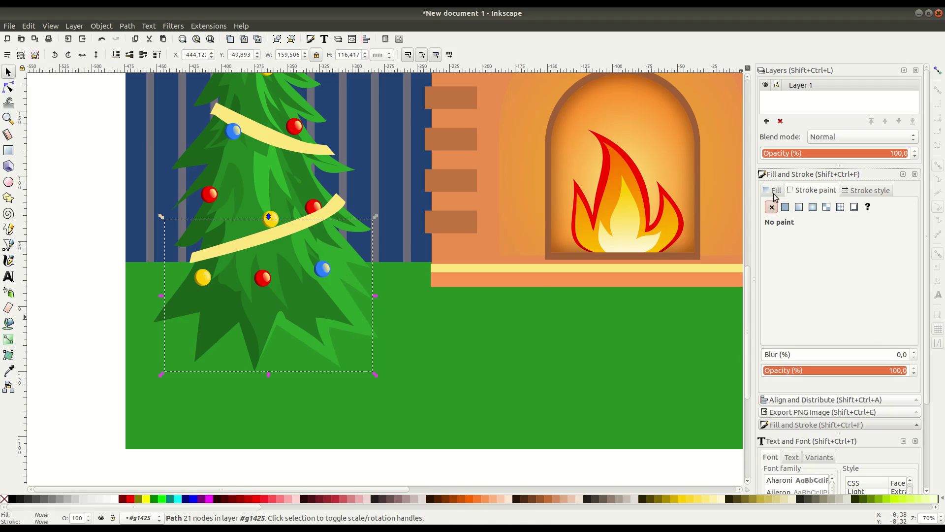
{"action": "left_click", "coordinate": [785, 207]}
{"action": "left_click", "coordinate": [10, 499]}
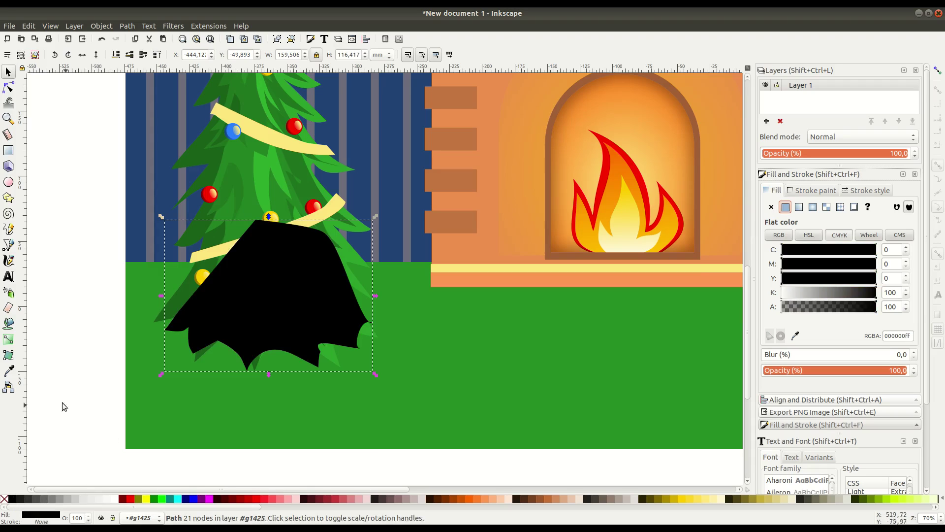
{"action": "left_click", "coordinate": [8, 339]}
{"action": "left_click_drag", "start_coordinate": [274, 229], "coordinate": [273, 394]}
{"action": "key", "text": "s"}
{"action": "left_click_drag", "start_coordinate": [292, 264], "coordinate": [288, 269]}
- Send the shadow shape behind the tree and adjust the lower end of its gradient
{"action": "left_click", "coordinate": [116, 54]}
{"action": "left_click", "coordinate": [143, 54]}
{"action": "left_click", "coordinate": [115, 54]}
{"action": "left_click", "coordinate": [289, 350]}
{"action": "left_click", "coordinate": [8, 340]}
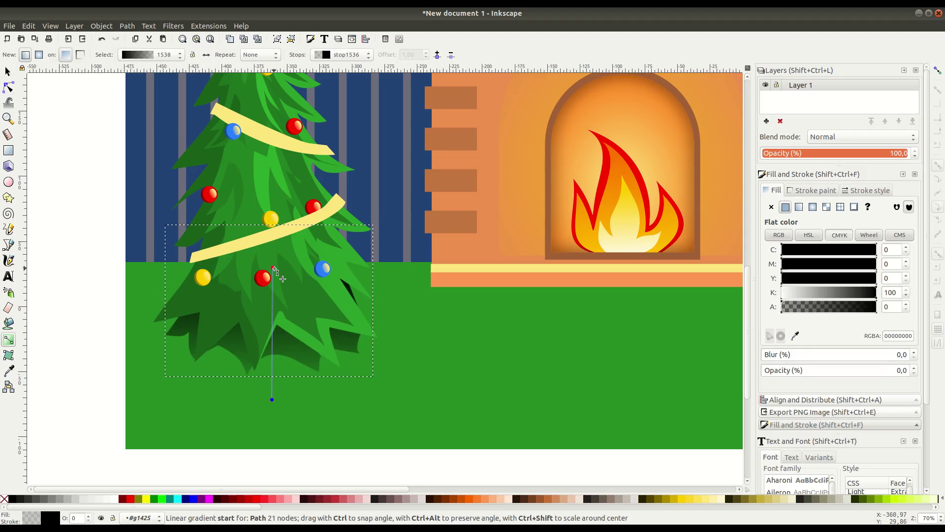
{"action": "mouse_move", "coordinate": [272, 399]}
{"action": "left_mouse_down"}
{"action": "mouse_move", "coordinate": [274, 378]}
{"action": "mouse_move", "coordinate": [267, 383]}
{"action": "mouse_move", "coordinate": [288, 388]}
{"action": "left_mouse_up"}
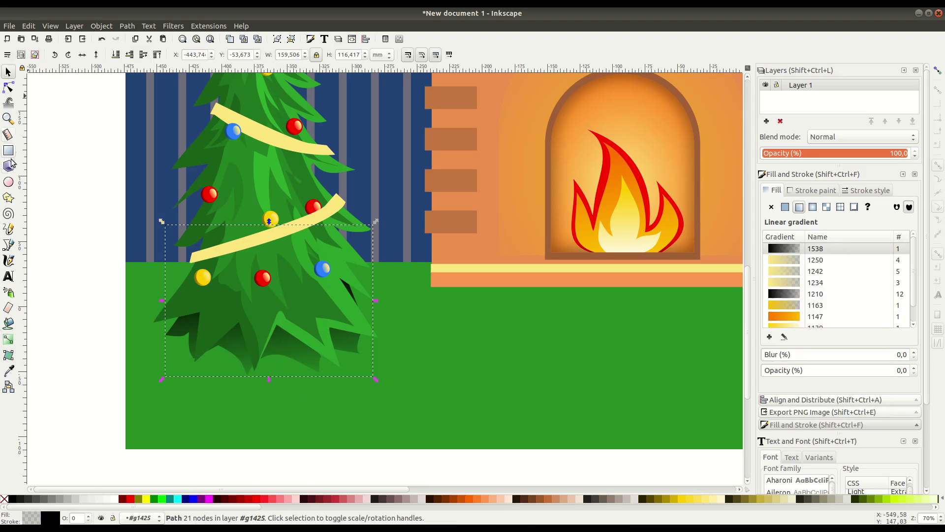